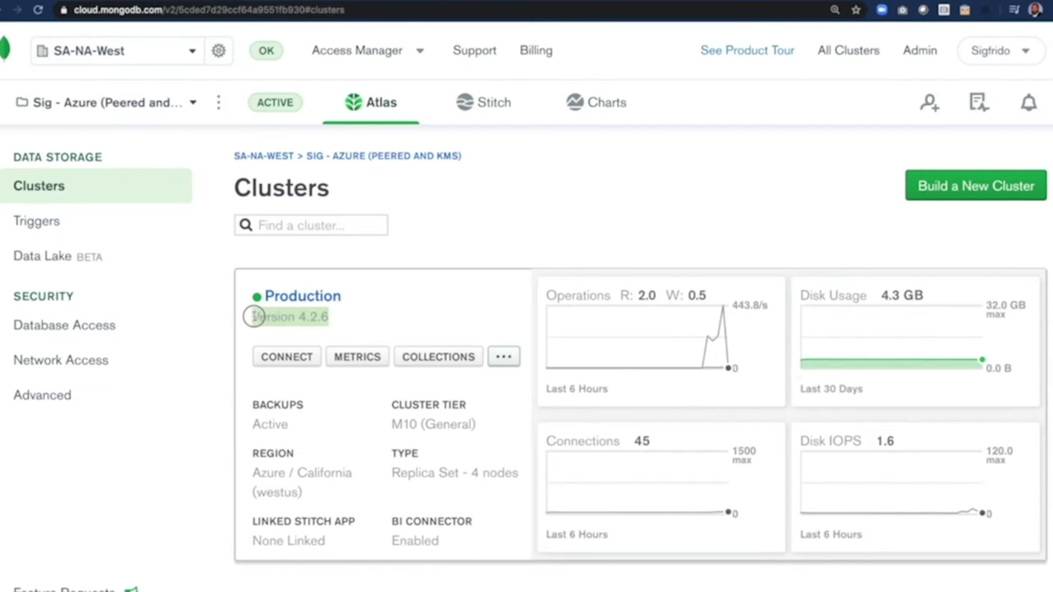
# Examine the Production cluster's region, cluster tier, replica set type and BI Connector status in the cluster overview
pyautogui.click(390, 337)
pyautogui.moveTo(252, 450)
pyautogui.mouseDown()
pyautogui.moveTo(308, 491)
pyautogui.moveTo(252, 453)
pyautogui.mouseUp()
pyautogui.click(311, 491)
pyautogui.click(311, 474)
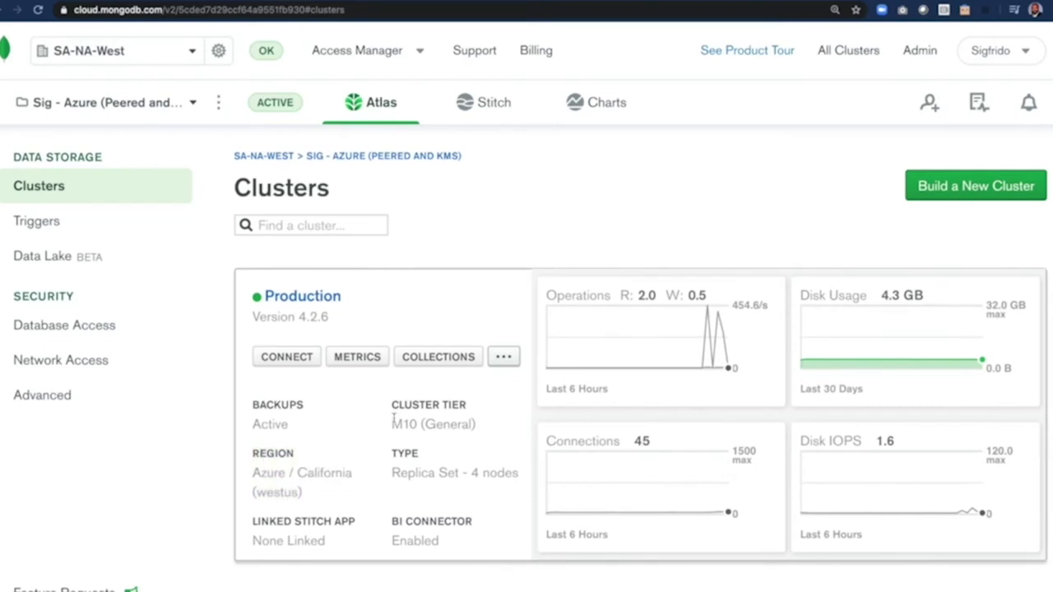
pyautogui.moveTo(391, 418); pyautogui.dragTo(485, 428)
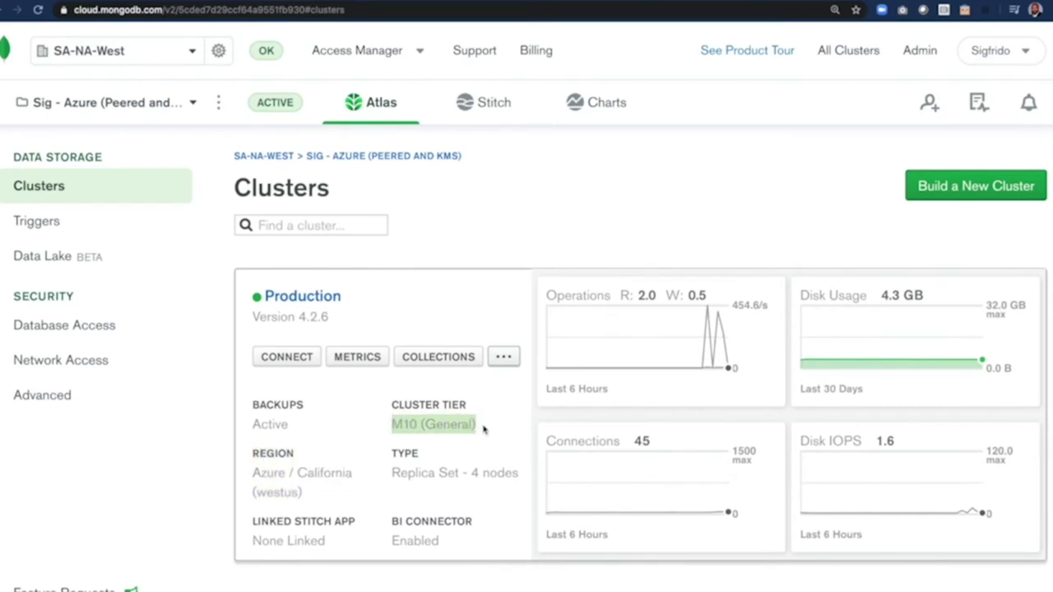
pyautogui.click(485, 427)
pyautogui.moveTo(392, 477); pyautogui.dragTo(516, 475)
pyautogui.click(394, 474)
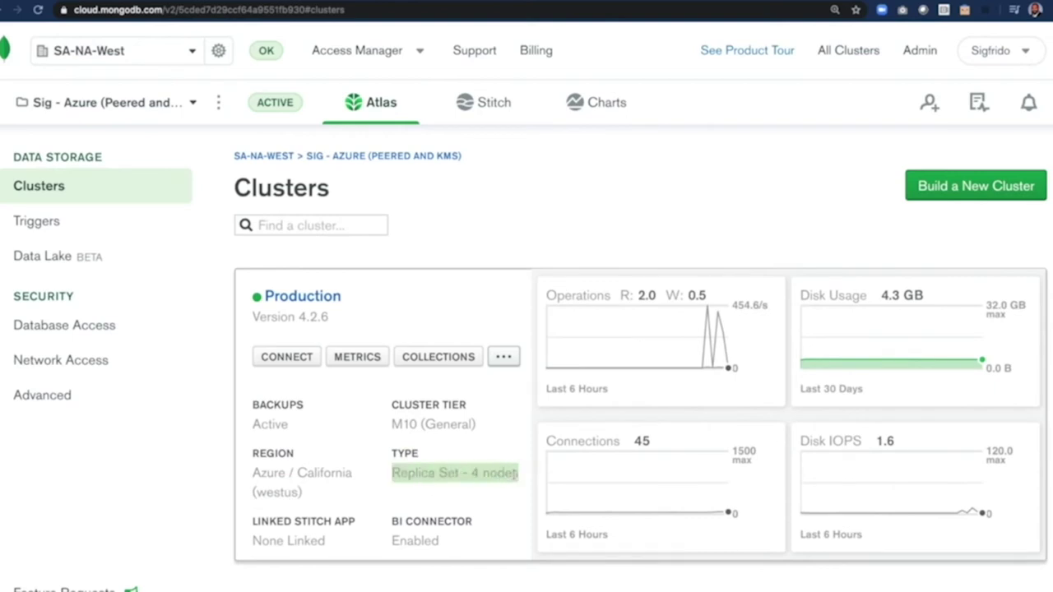
pyautogui.click(511, 475)
pyautogui.moveTo(390, 518); pyautogui.dragTo(442, 540)
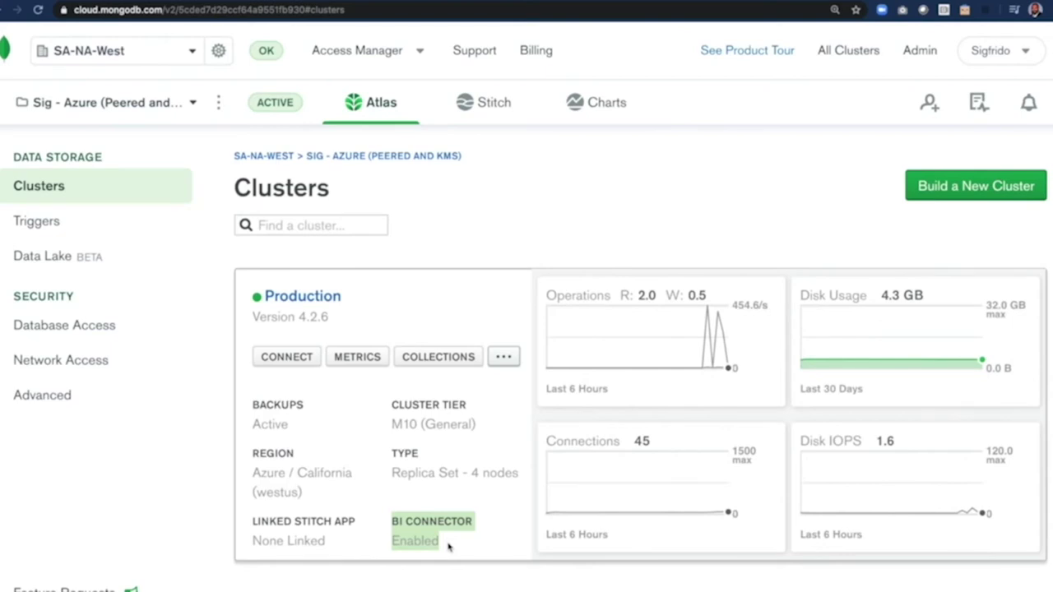
pyautogui.click(448, 545)
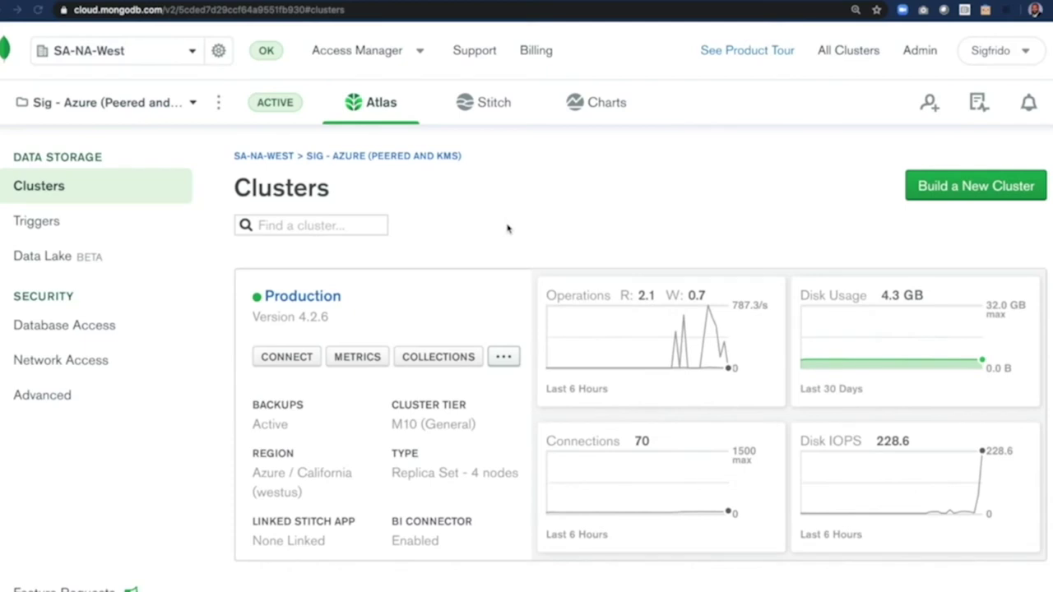
# Open the Production cluster's configuration for editing and add Iowa (centralus) and Virginia (eastus) as electable node regions
pyautogui.click(503, 356)
pyautogui.click(528, 390)
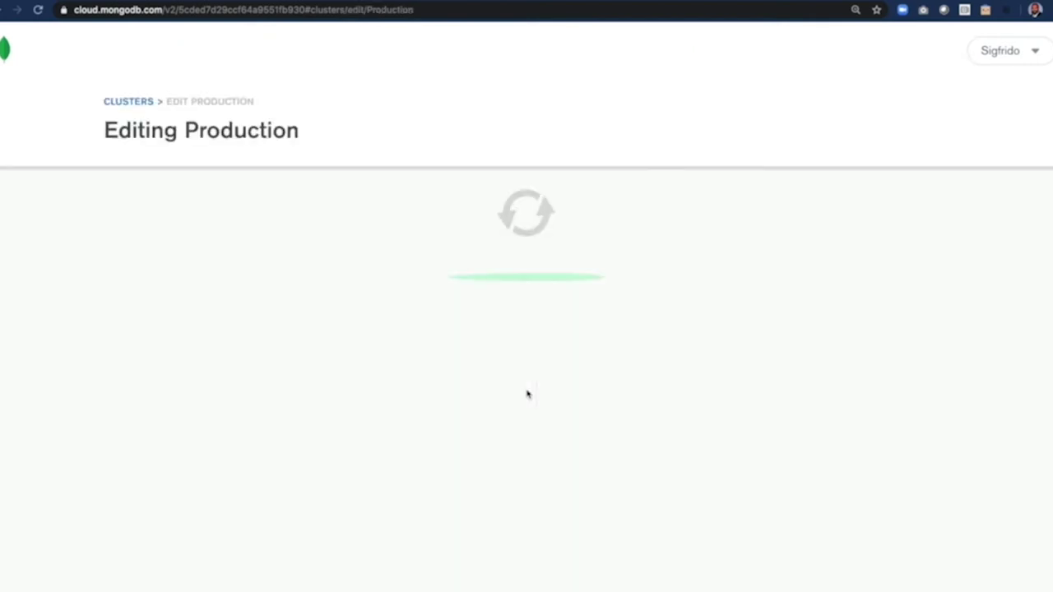
pyautogui.click(586, 327)
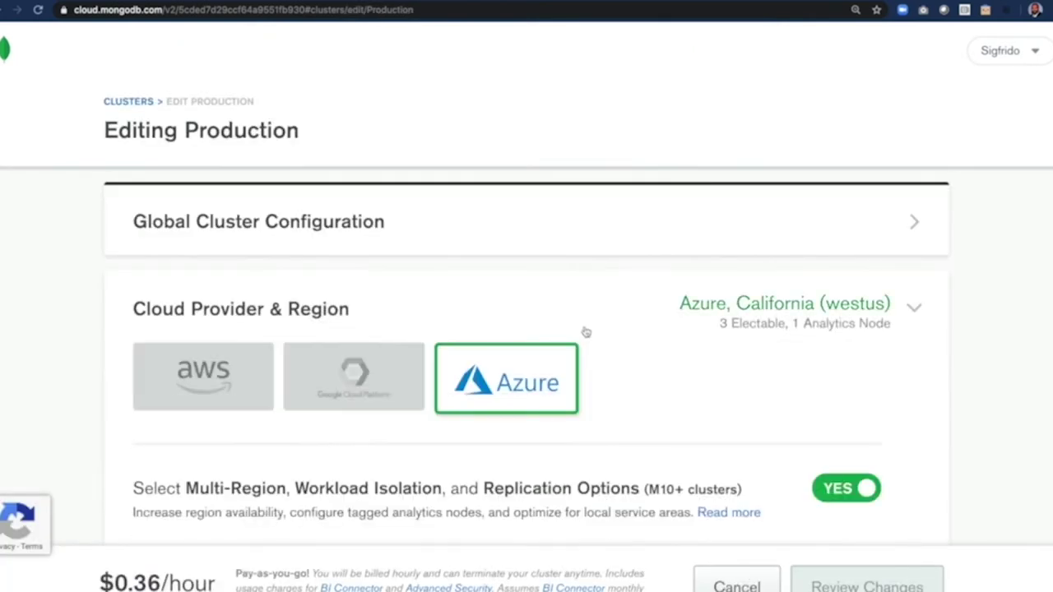
pyautogui.scroll(-5, 594, 386)
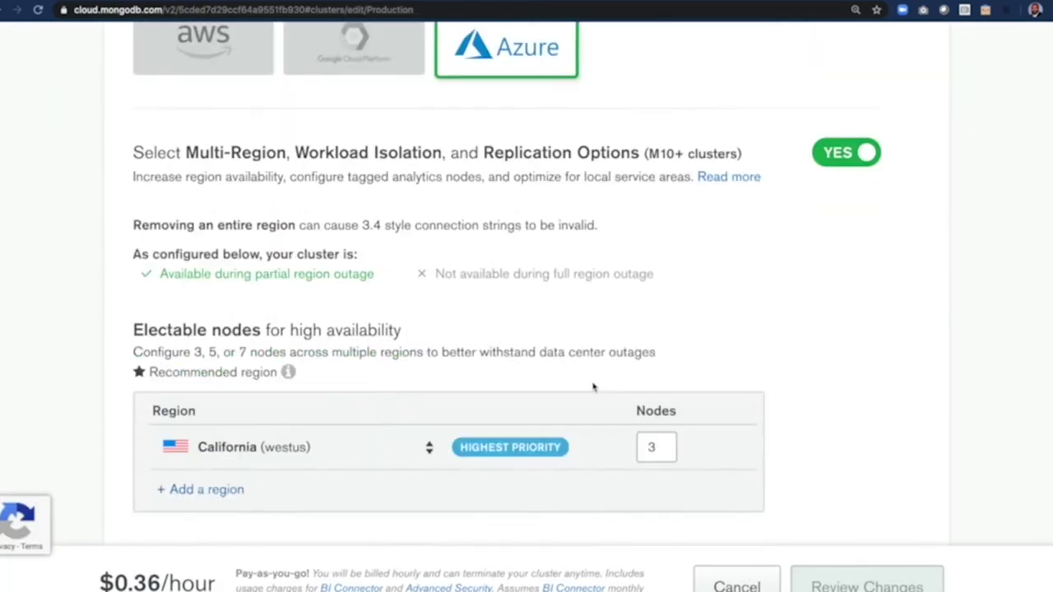
pyautogui.scroll(-1, 593, 386)
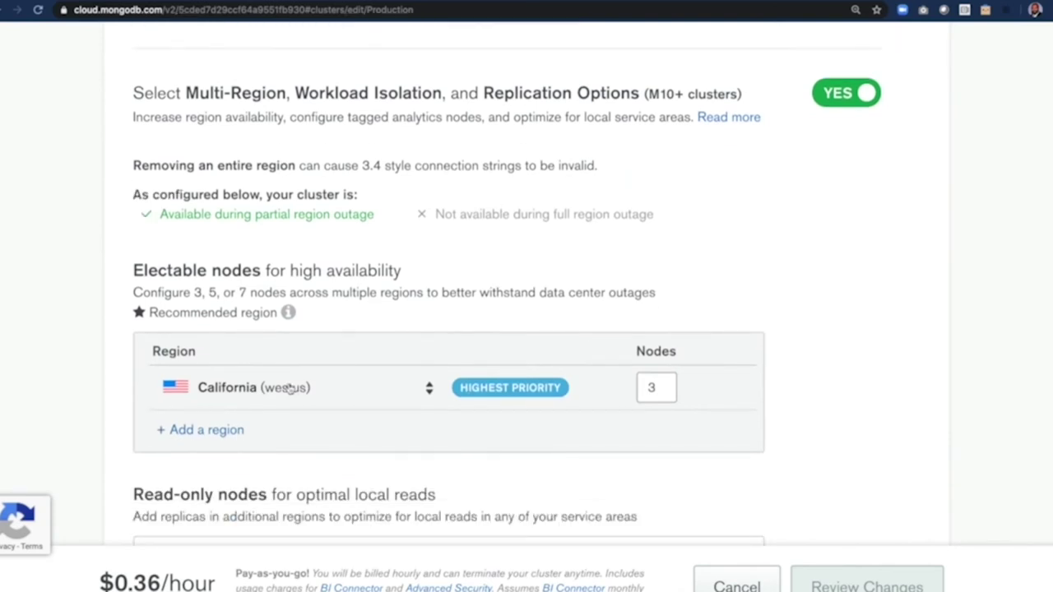
pyautogui.scroll(-1, 301, 385)
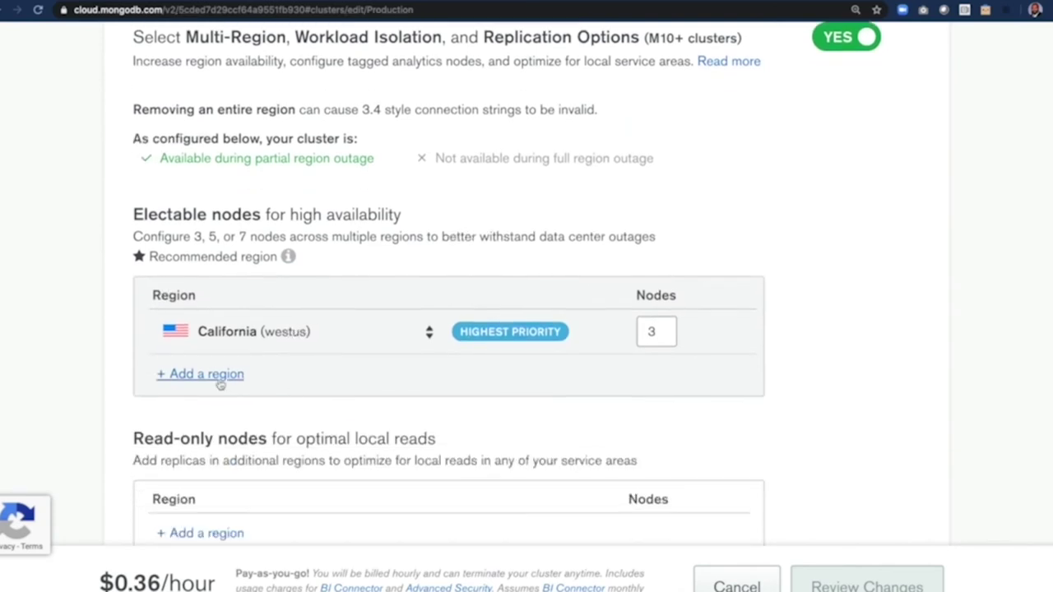
pyautogui.click(216, 377)
pyautogui.click(216, 417)
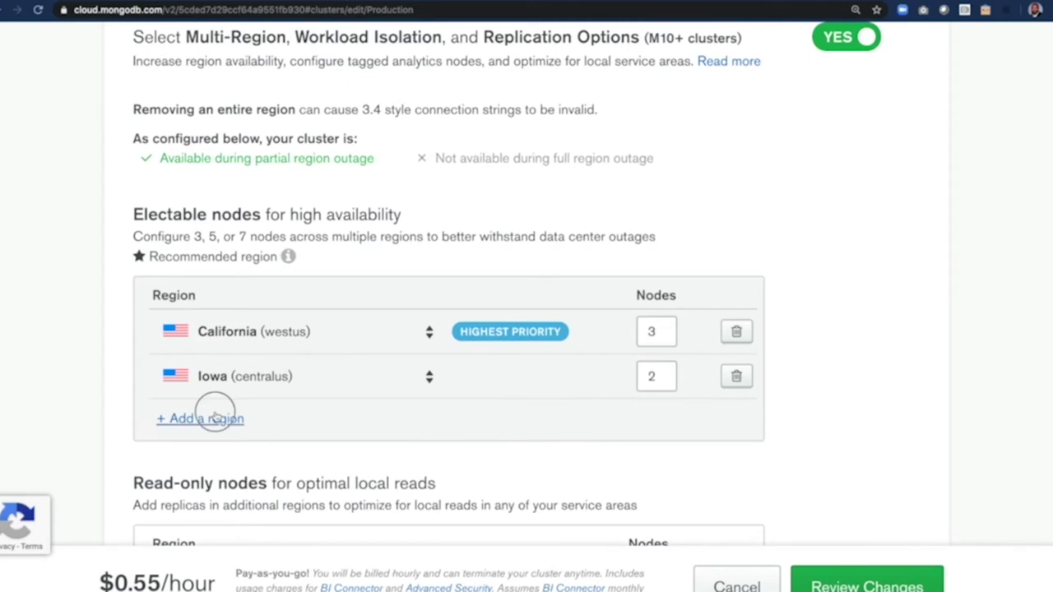
# Set the number of electable nodes to 2 for California (westus) and 1 for Virginia (eastus)
pyautogui.scroll(-1, 268, 380)
pyautogui.click(272, 360)
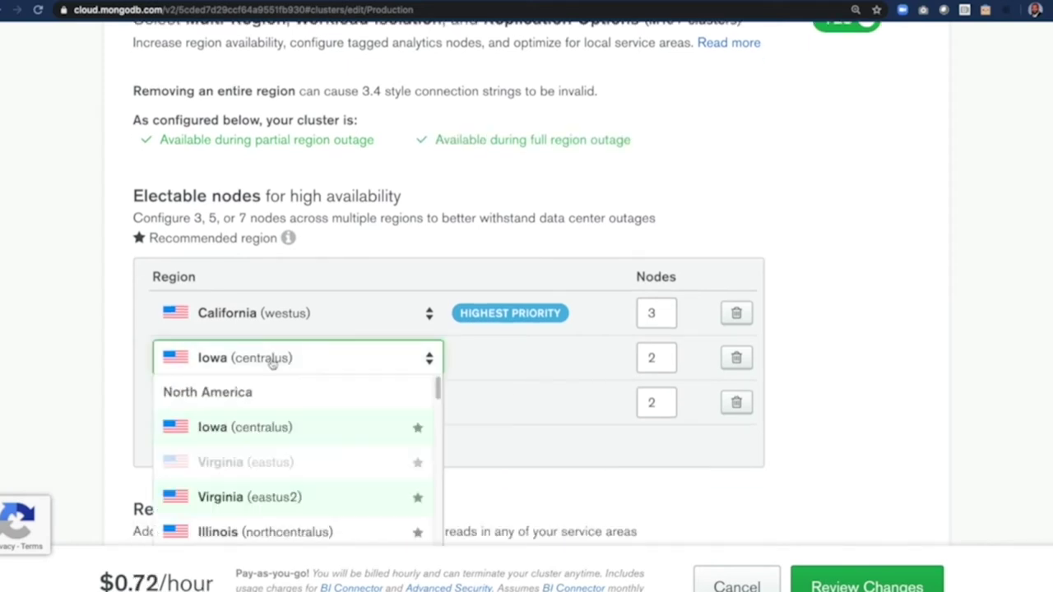
pyautogui.click(512, 374)
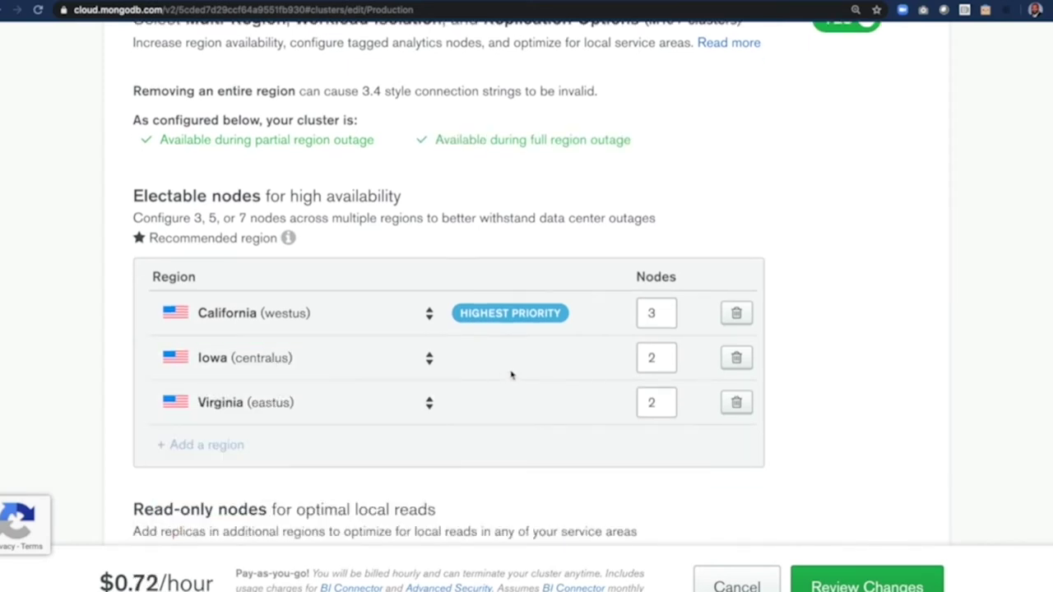
pyautogui.click(669, 322)
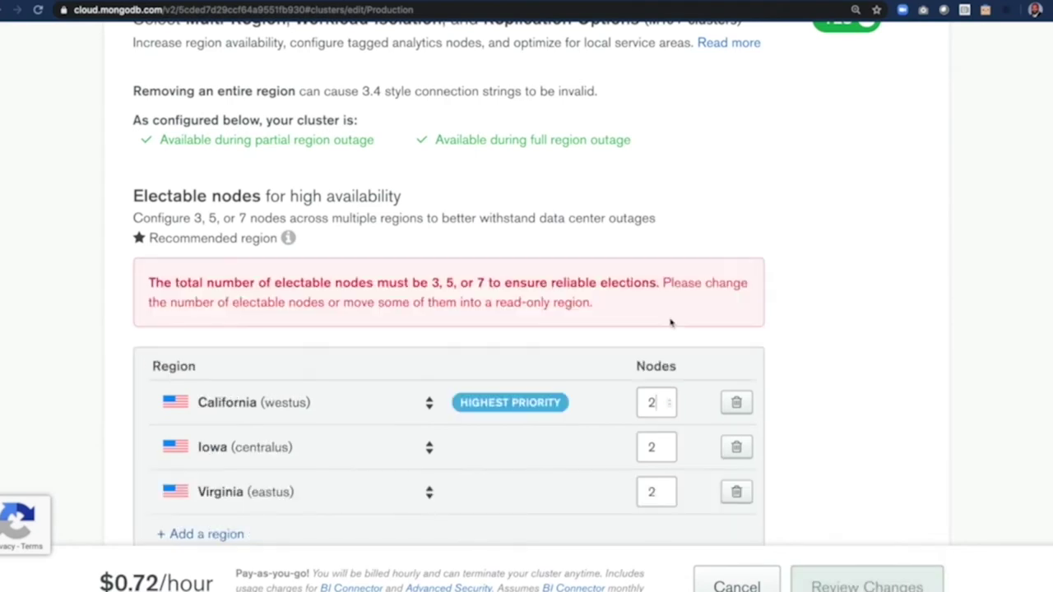
pyautogui.click(669, 496)
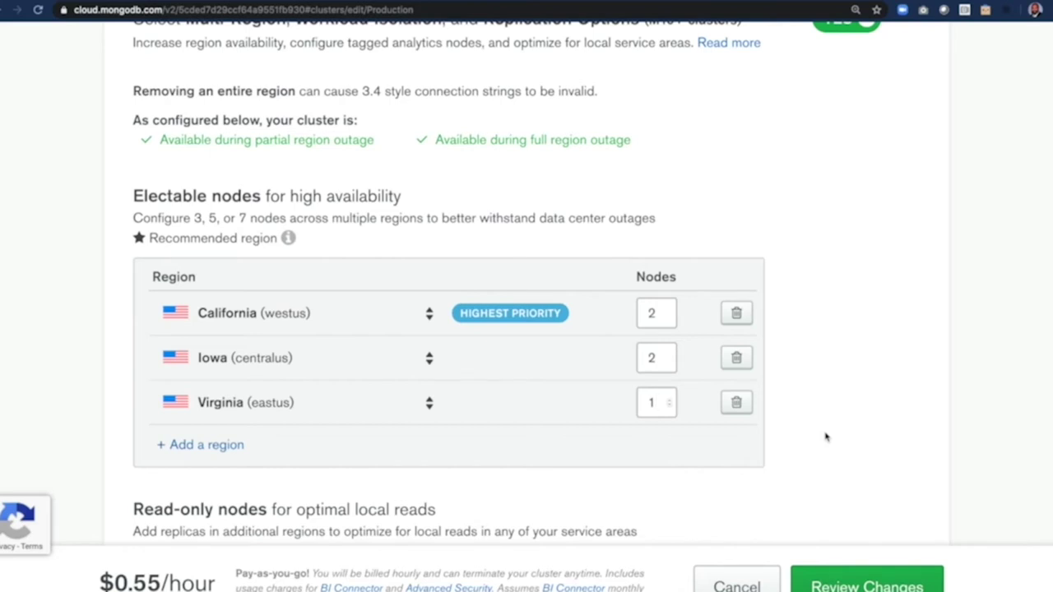
# Examine the read-only and analytics node settings and compare them with the electable node regions
pyautogui.scroll(-2, 826, 437)
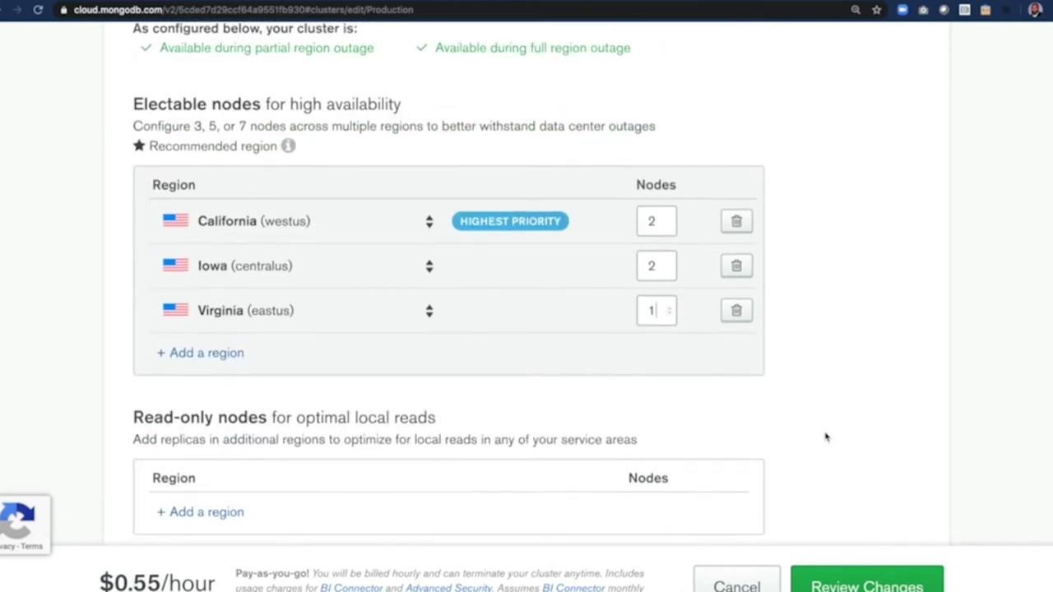
pyautogui.scroll(-2, 826, 437)
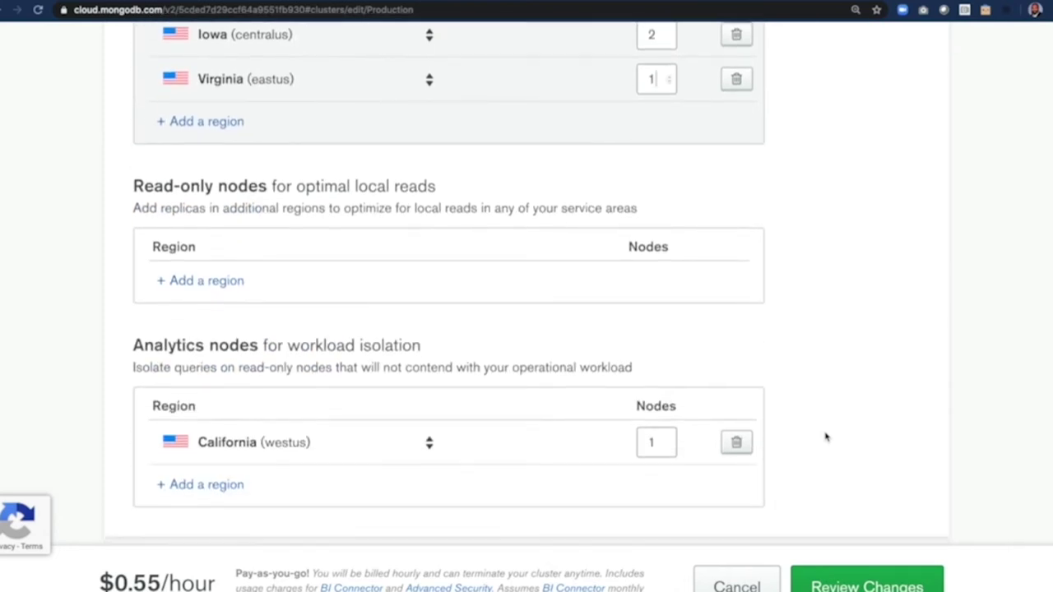
pyautogui.doubleClick(160, 334)
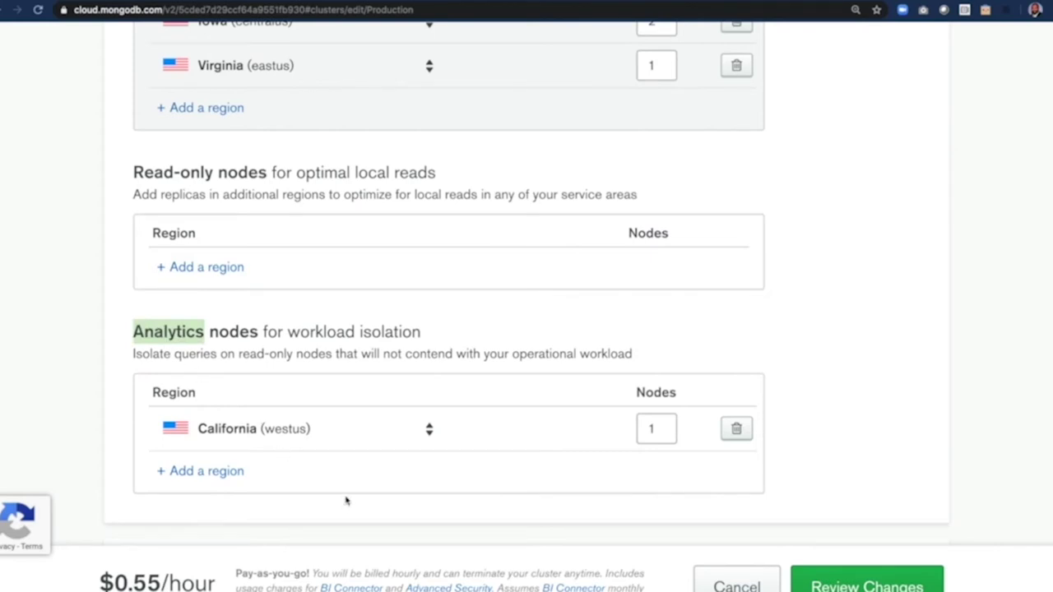
pyautogui.scroll(1, 345, 500)
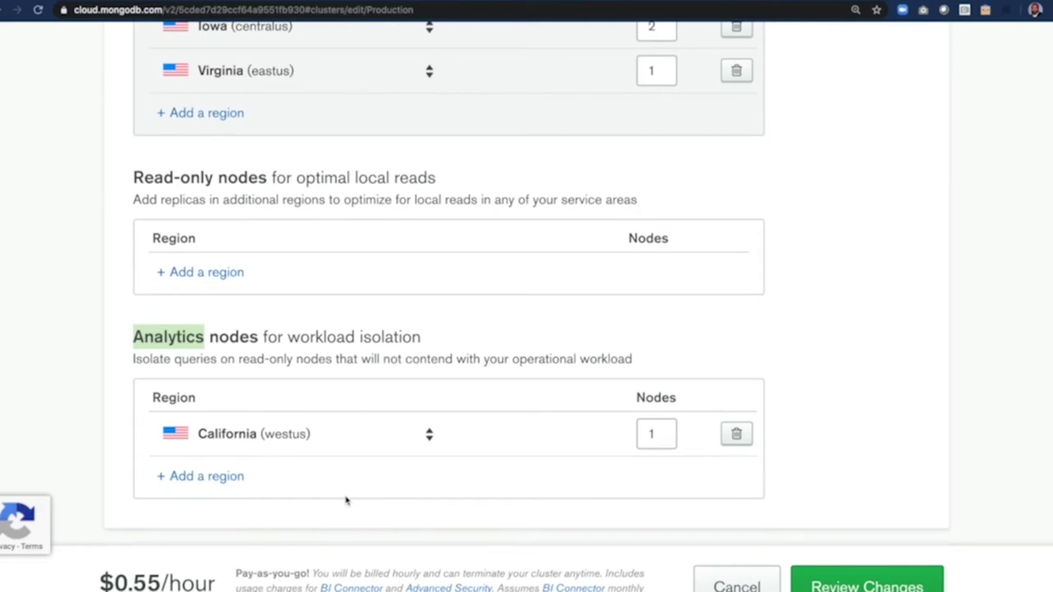
pyautogui.scroll(5, 346, 500)
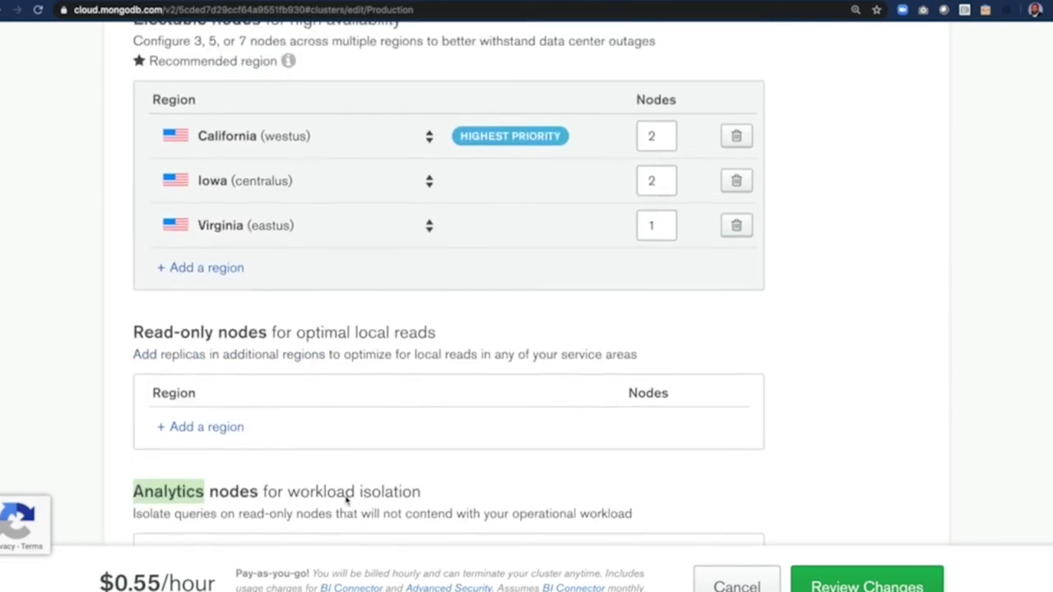
pyautogui.scroll(2, 346, 501)
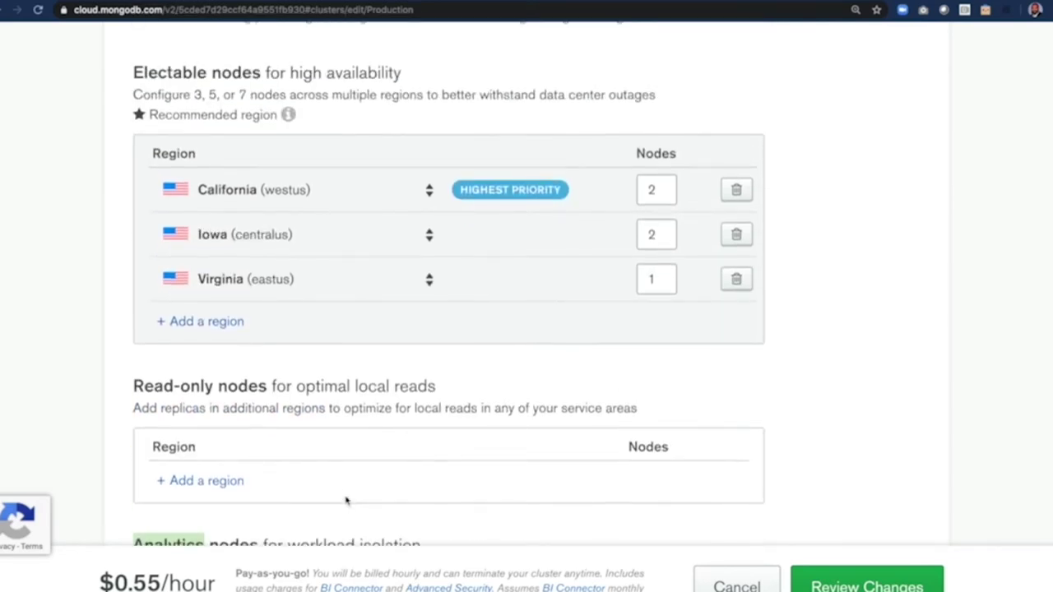
pyautogui.scroll(-5, 323, 356)
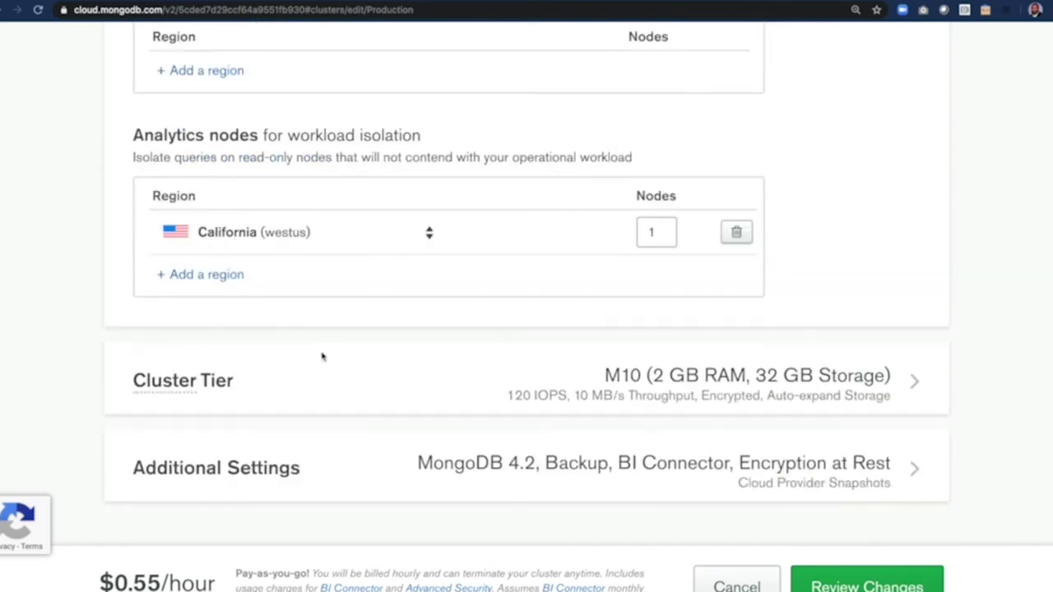
# Expand the Cluster Tier settings and select the M30 tier for the cluster
pyautogui.click(424, 403)
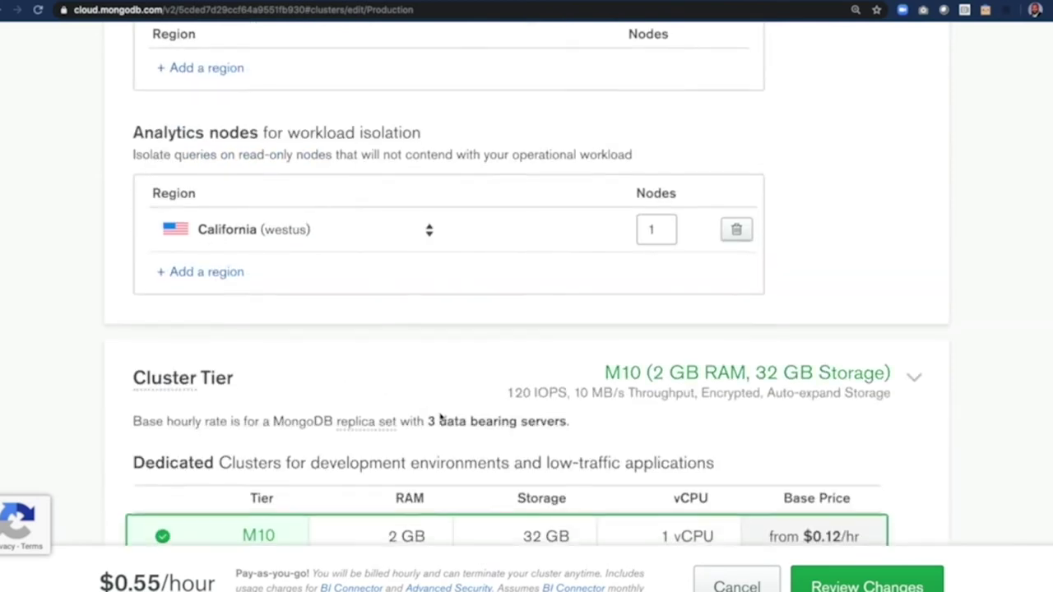
pyautogui.scroll(-3, 440, 419)
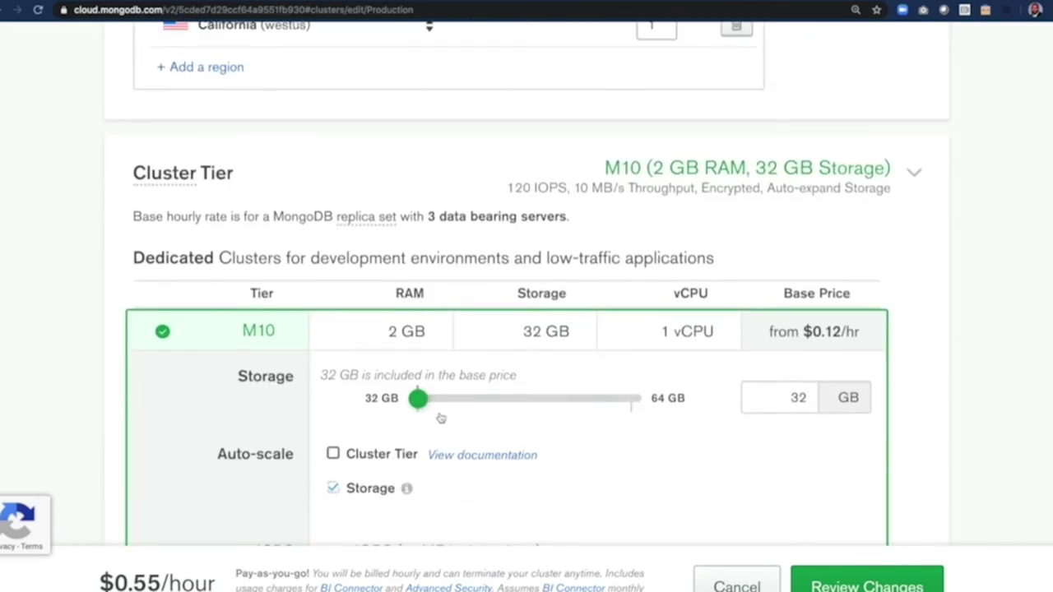
pyautogui.scroll(-1, 440, 419)
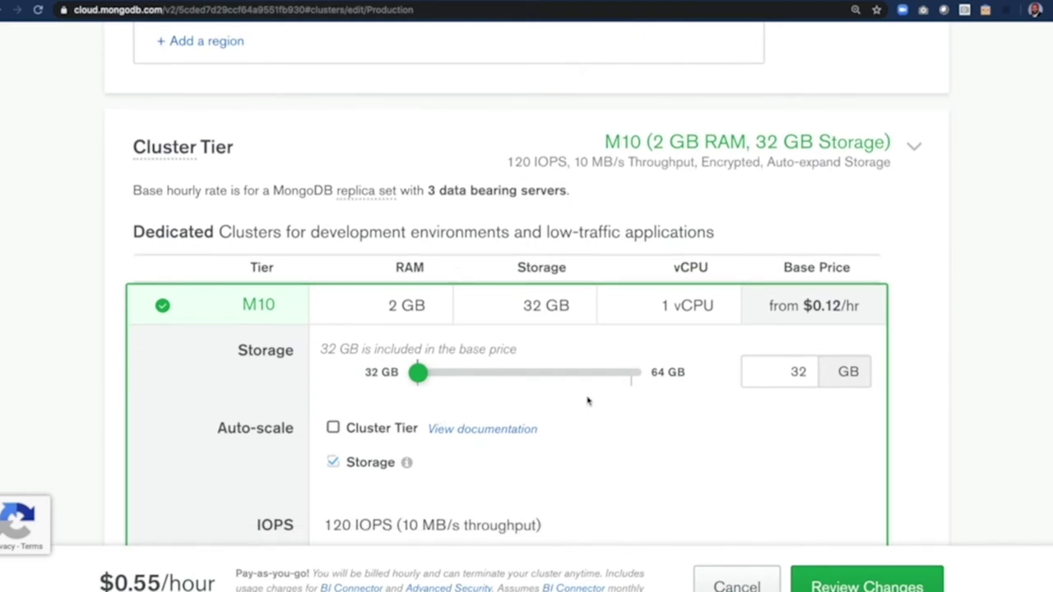
pyautogui.scroll(-3, 583, 416)
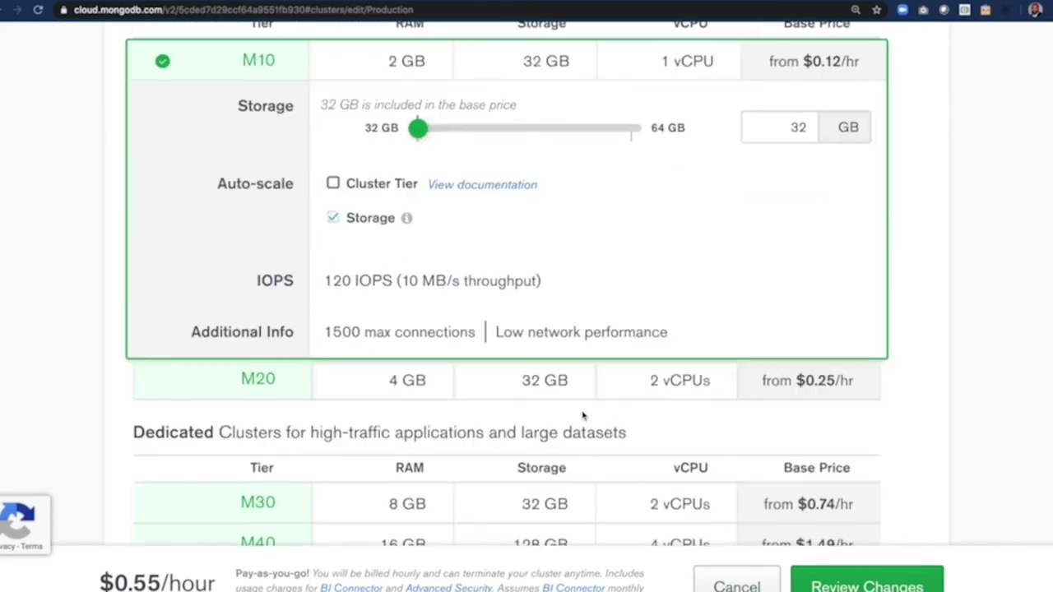
pyautogui.click(278, 505)
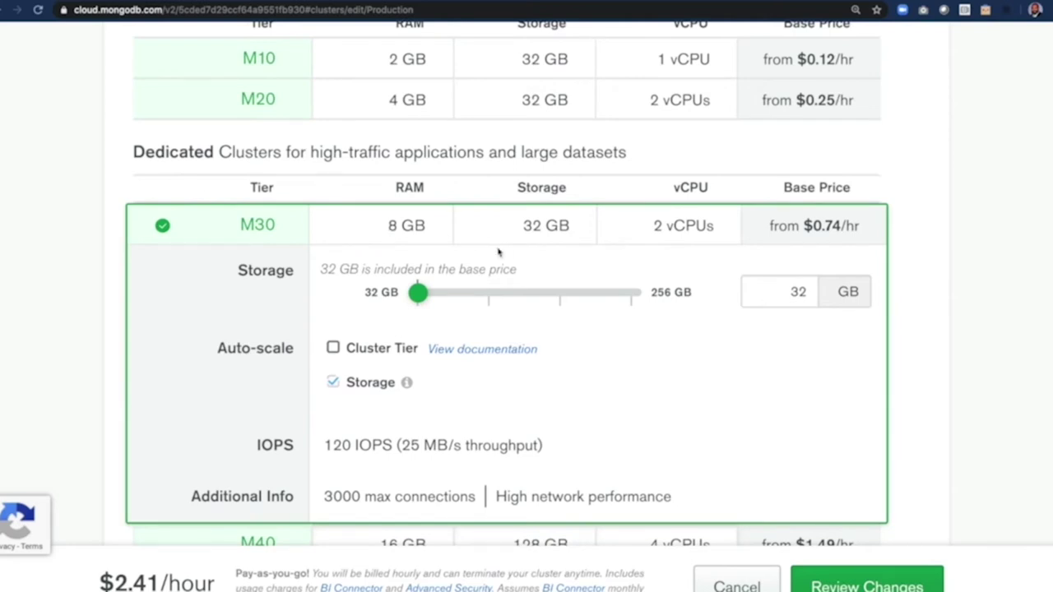
pyautogui.scroll(-1, 565, 382)
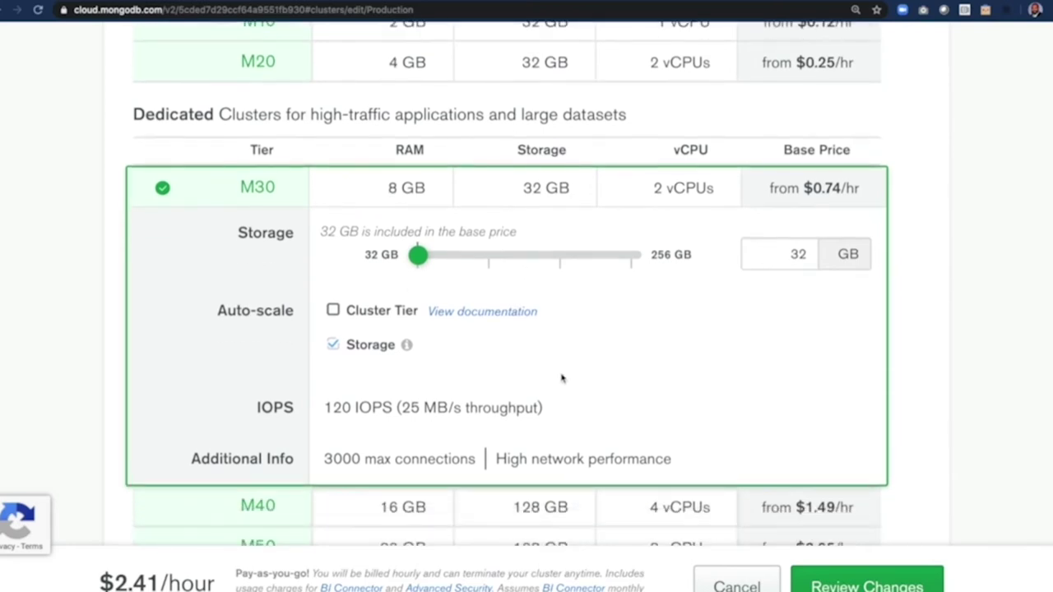
# Enable cluster tier auto-scaling, allow scaling down, and set the minimum cluster size to M10 and the maximum to M50
pyautogui.click(332, 310)
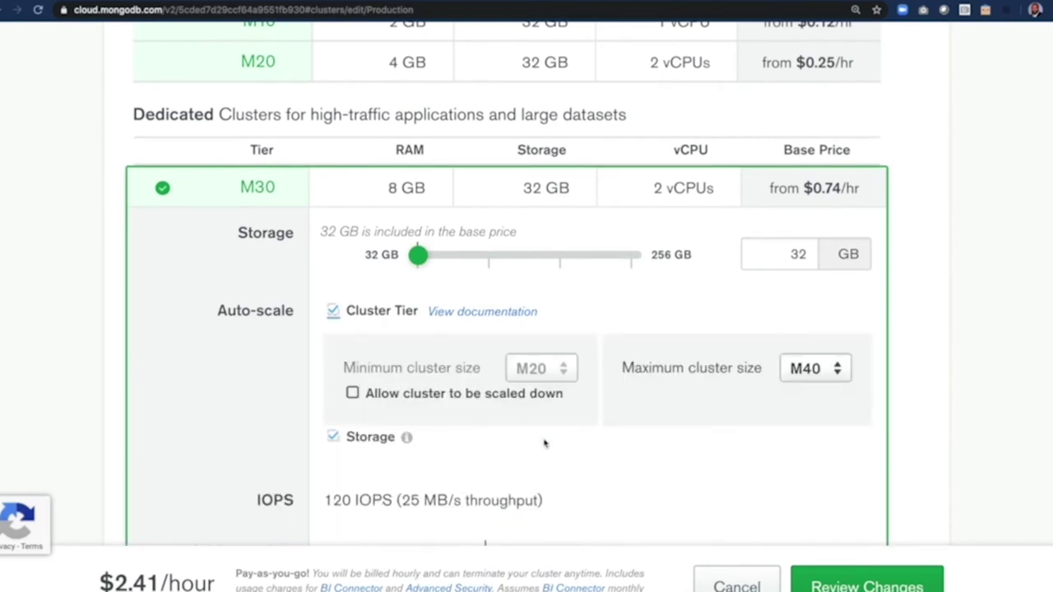
pyautogui.click(416, 394)
pyautogui.click(539, 370)
pyautogui.click(469, 399)
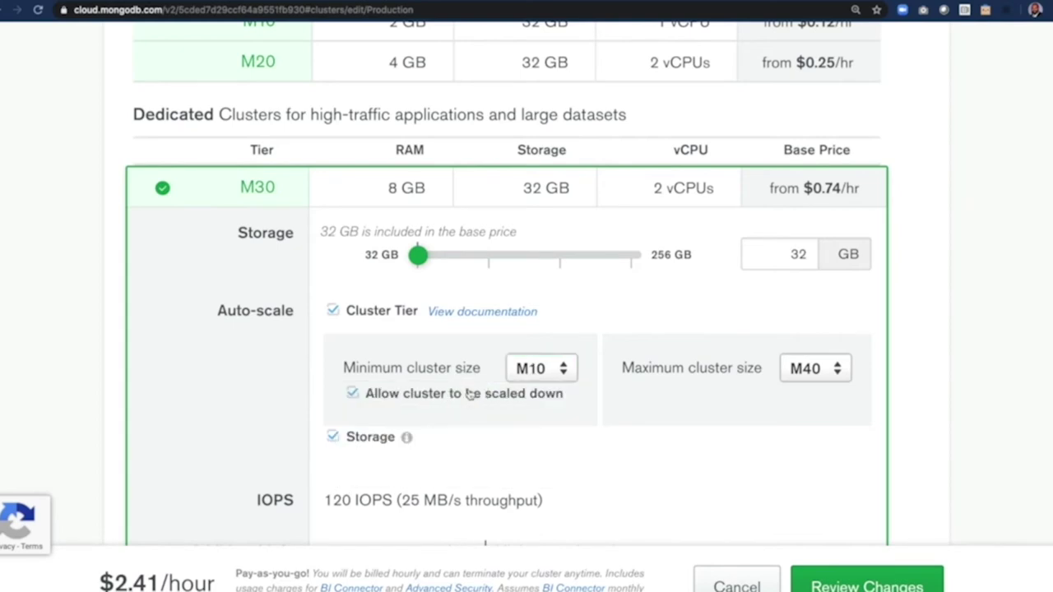
pyautogui.click(805, 372)
pyautogui.click(729, 467)
# Switch the cluster to the M50 tier
pyautogui.scroll(-3, 739, 442)
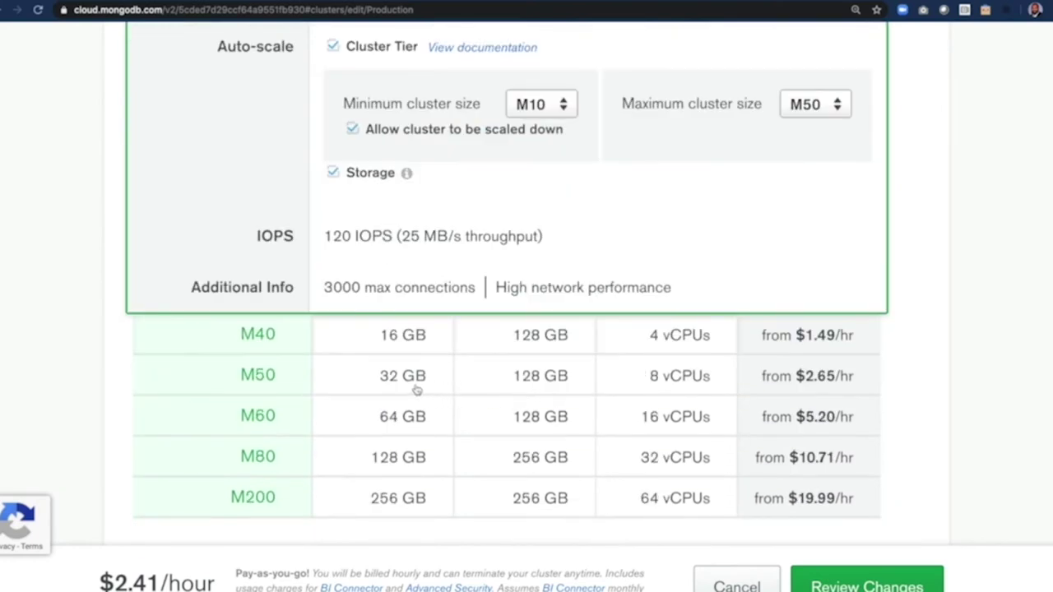
pyautogui.click(378, 380)
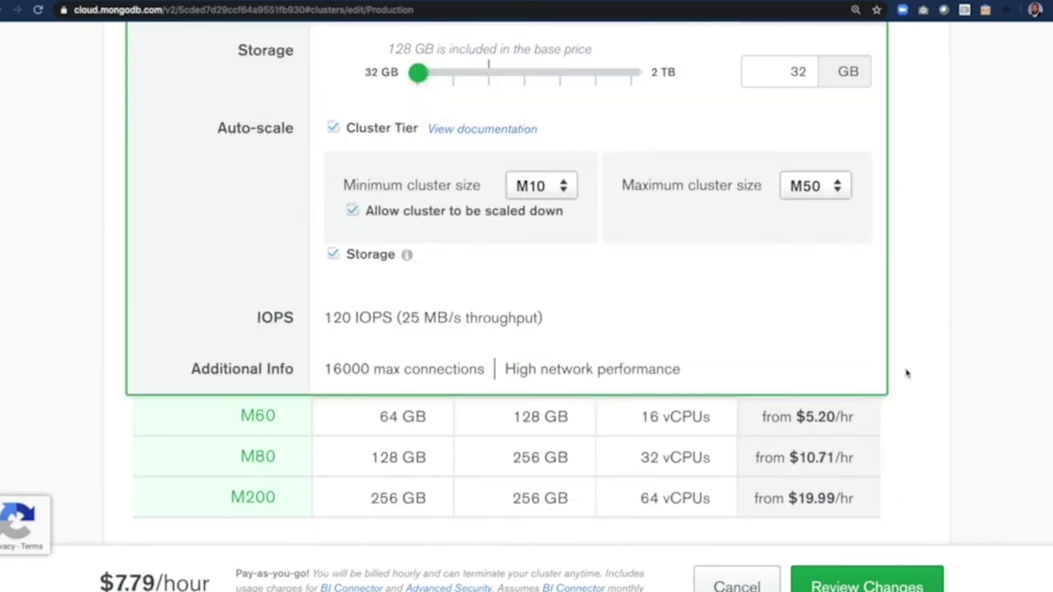
pyautogui.scroll(4, 896, 353)
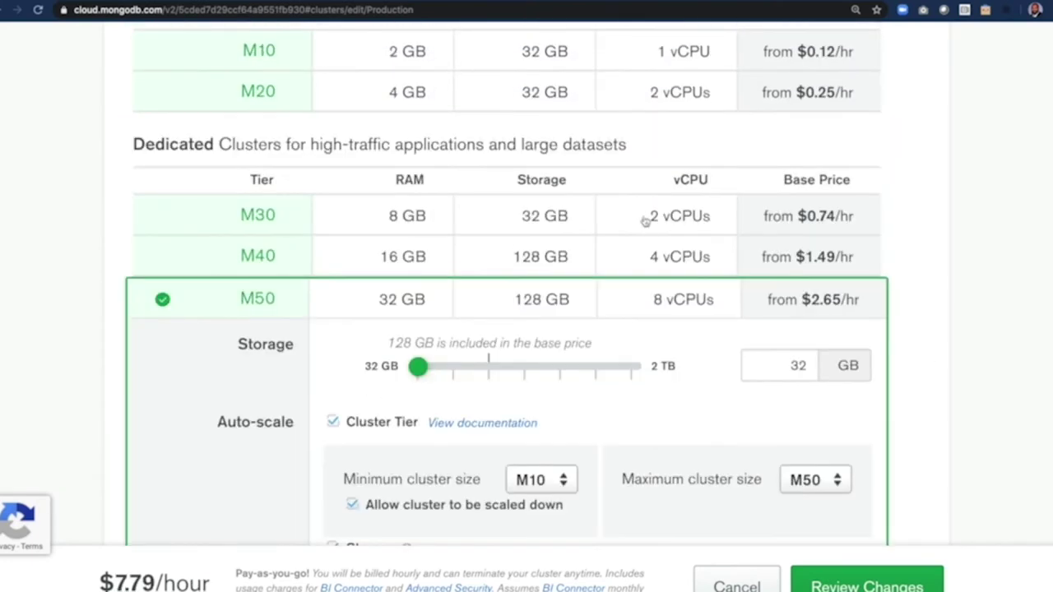
pyautogui.click(553, 237)
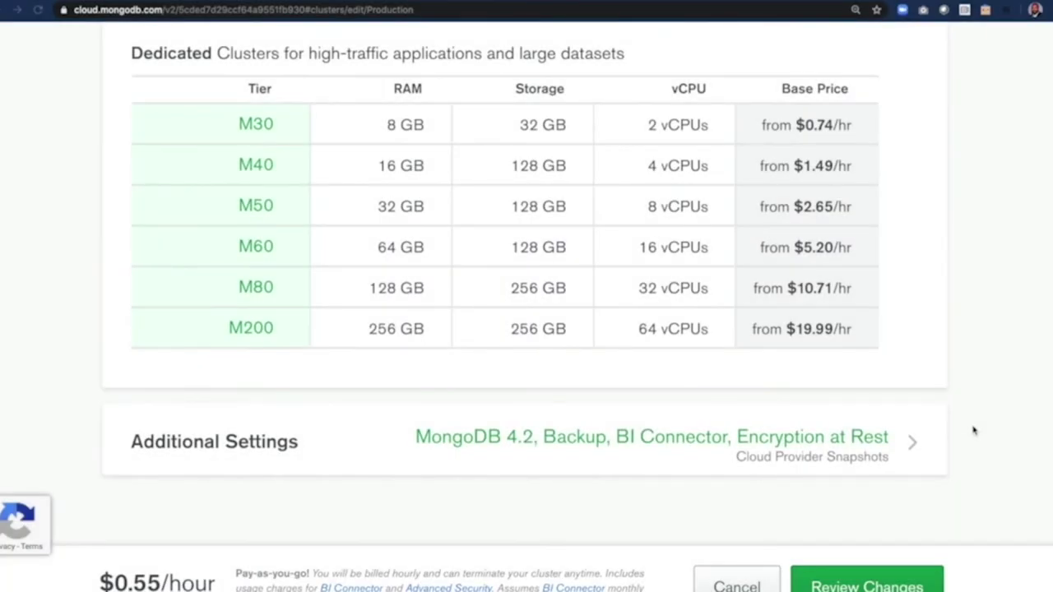
# Expand the Additional Settings and examine the version, backup, sharding, BI Connector and encryption key options
pyautogui.click(913, 442)
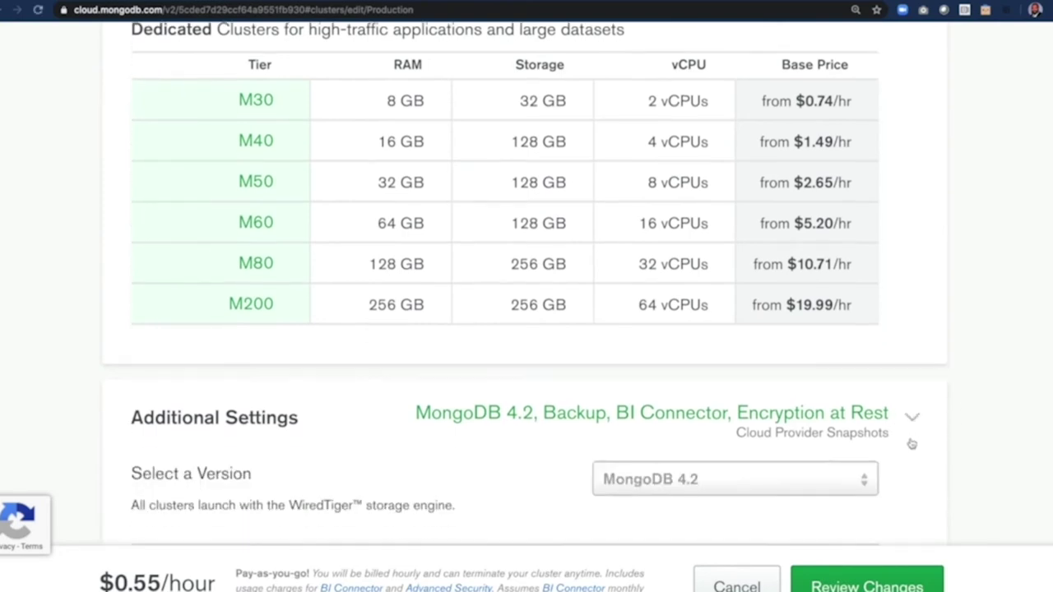
pyautogui.scroll(-3, 912, 445)
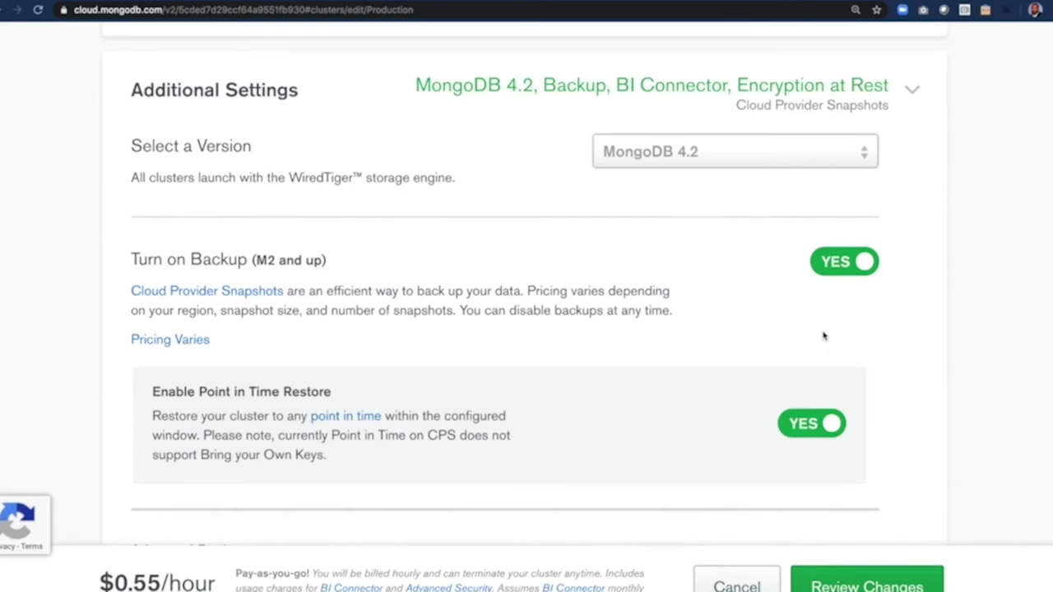
pyautogui.scroll(-4, 824, 335)
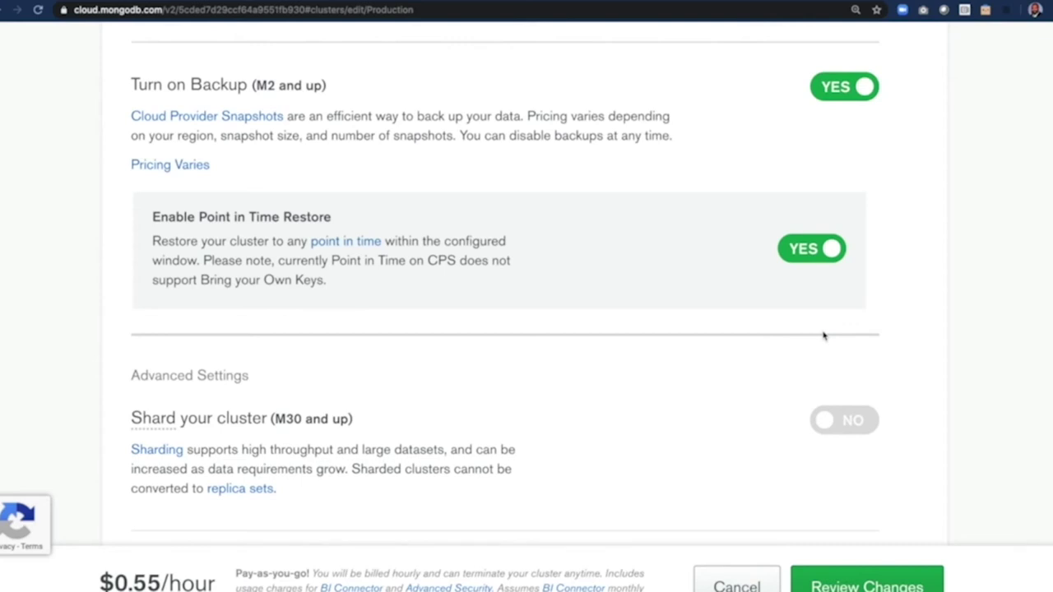
pyautogui.scroll(-8, 824, 335)
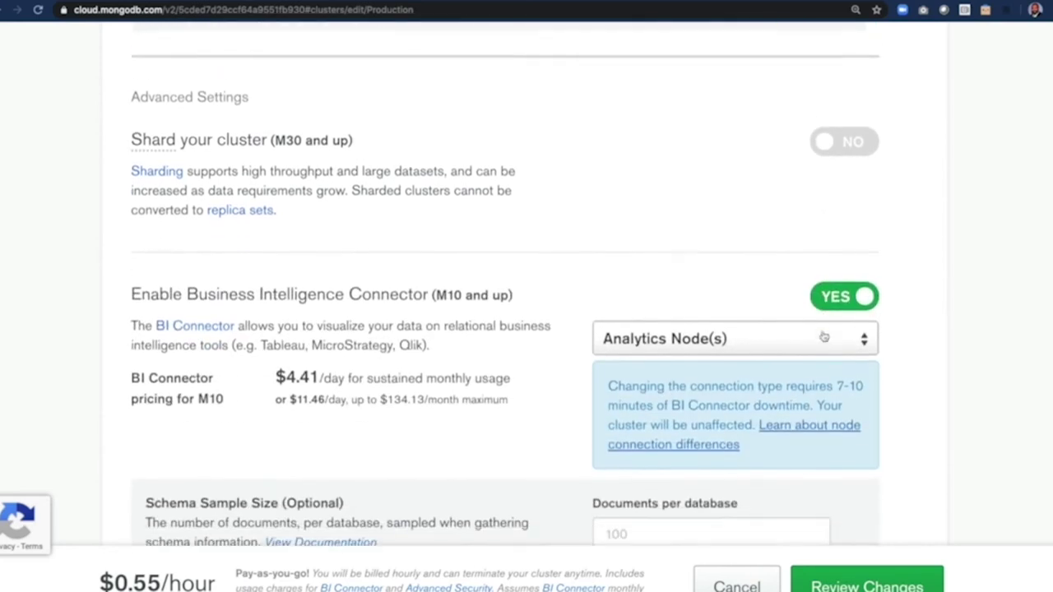
pyautogui.scroll(-2, 824, 336)
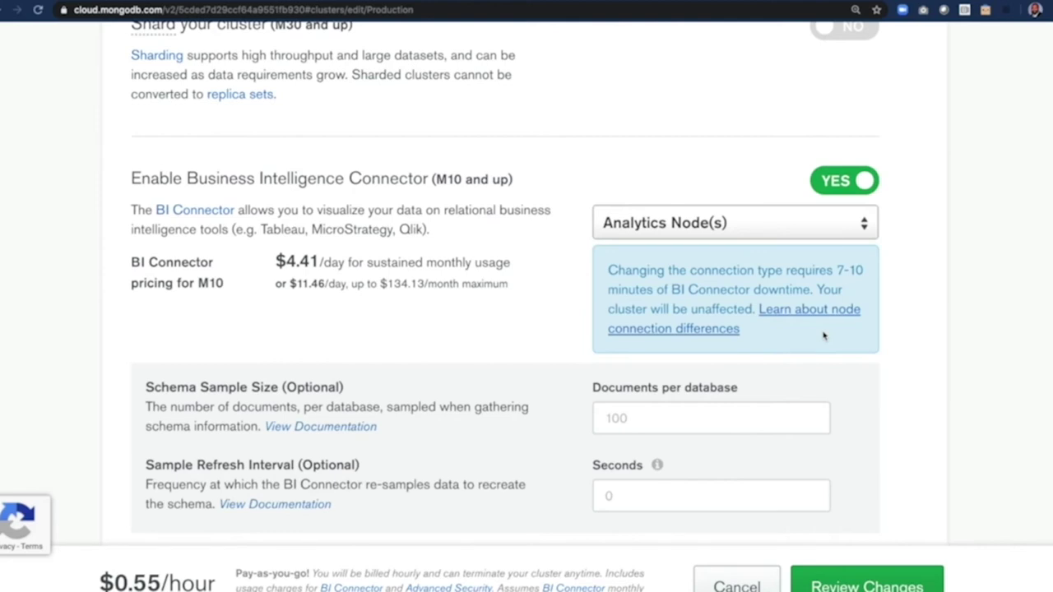
pyautogui.scroll(-5, 824, 336)
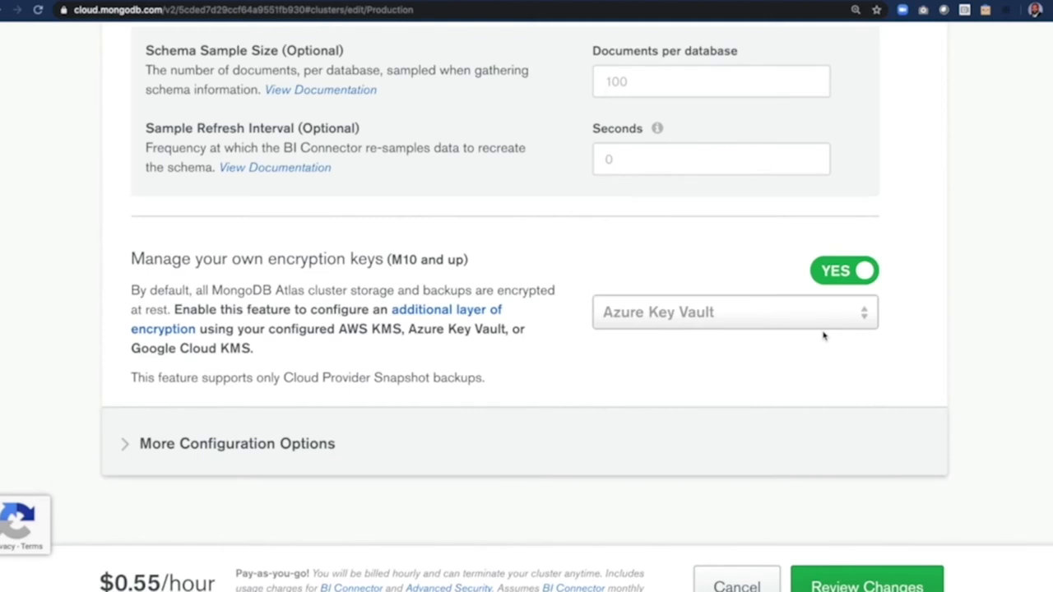
# Set the maximum cluster size for cluster tier auto-scaling to M30
pyautogui.scroll(10, 824, 336)
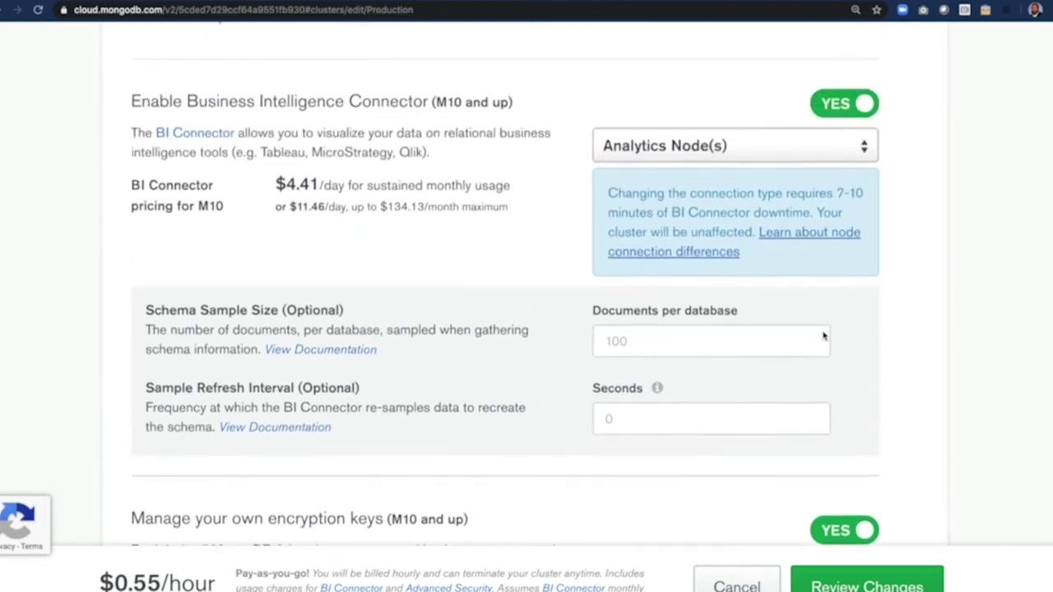
pyautogui.scroll(10, 824, 336)
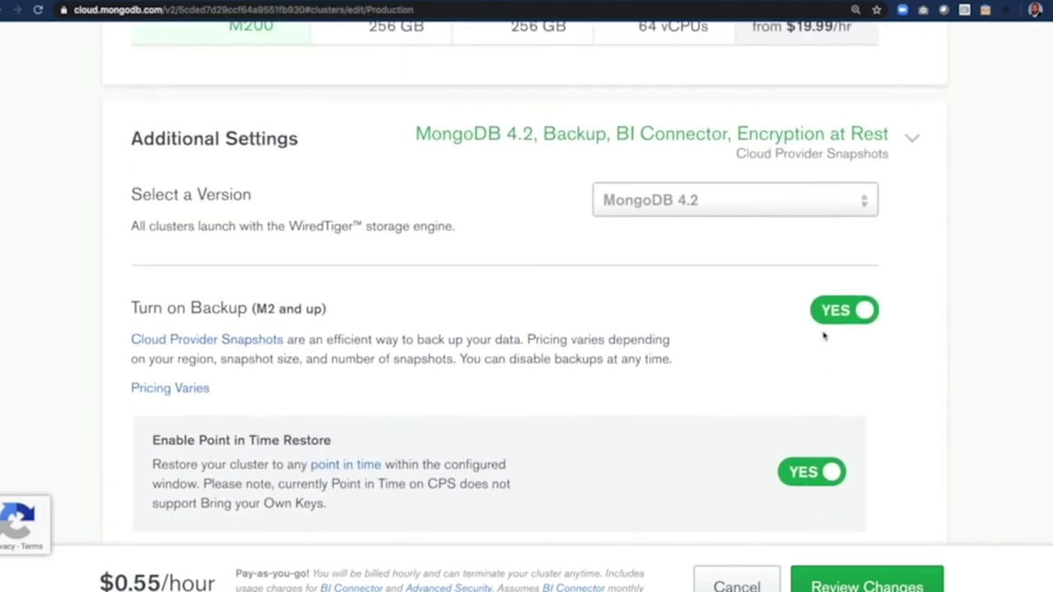
pyautogui.scroll(10, 824, 336)
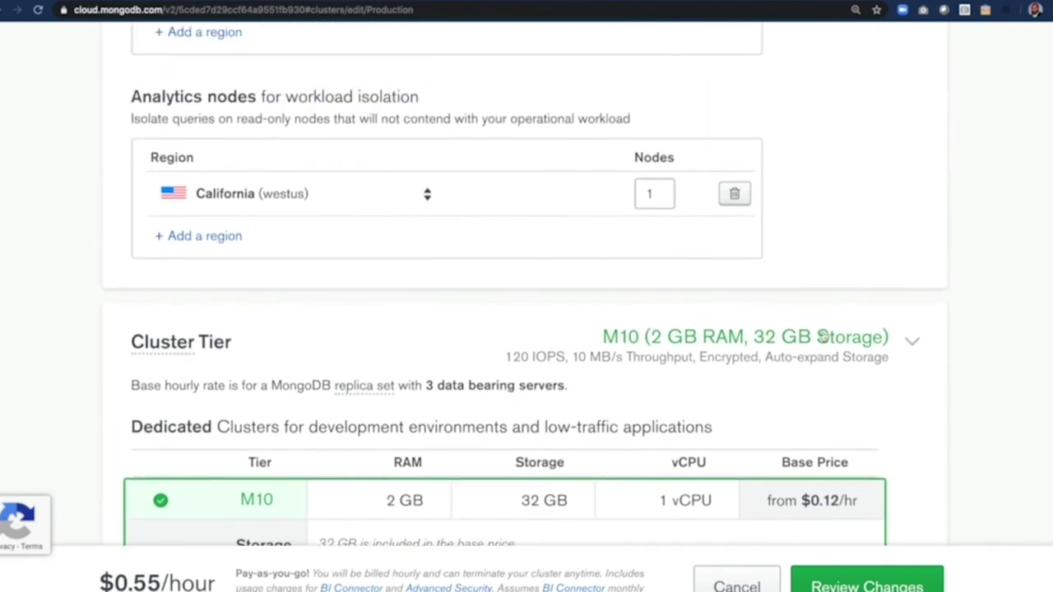
pyautogui.scroll(10, 824, 335)
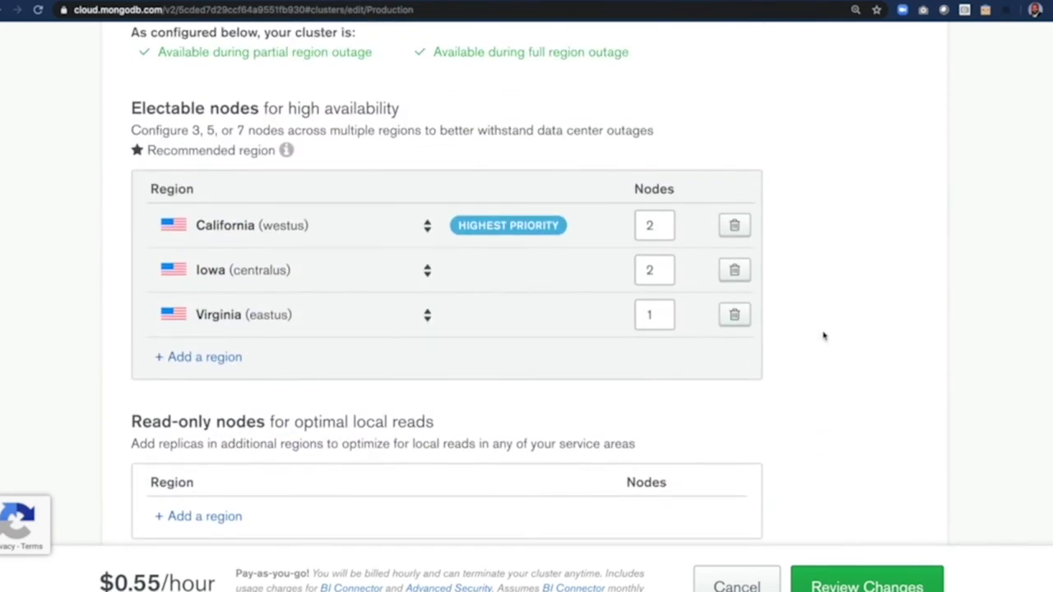
pyautogui.scroll(1, 824, 336)
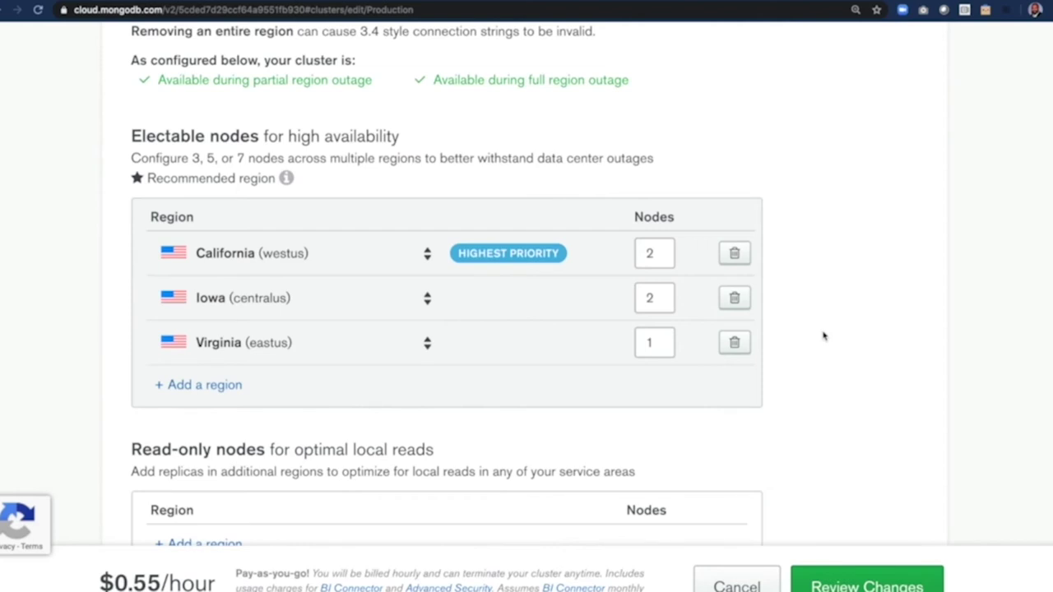
pyautogui.scroll(-10, 824, 336)
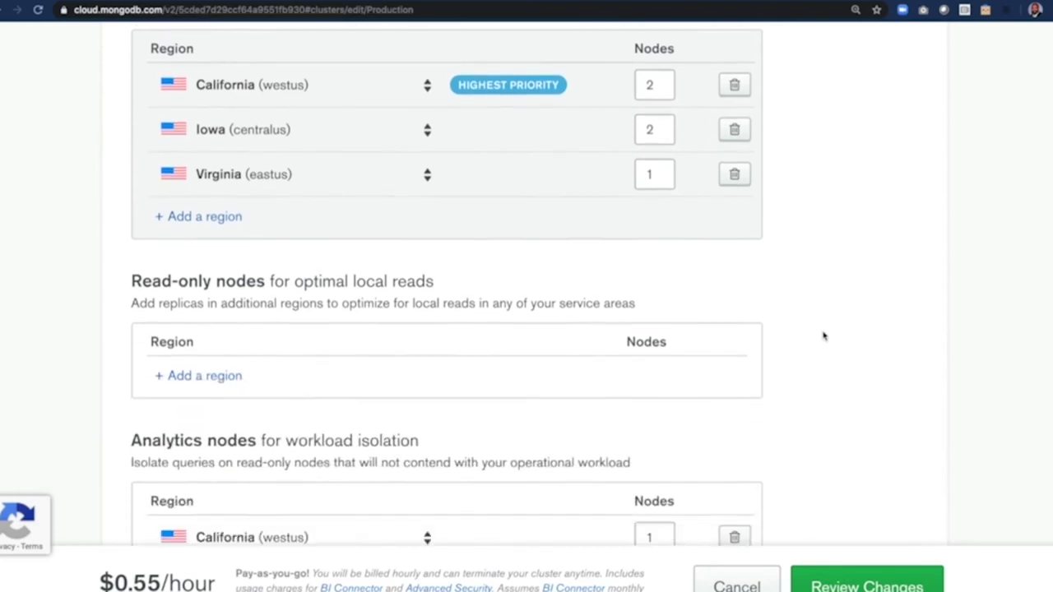
pyautogui.scroll(-20, 824, 336)
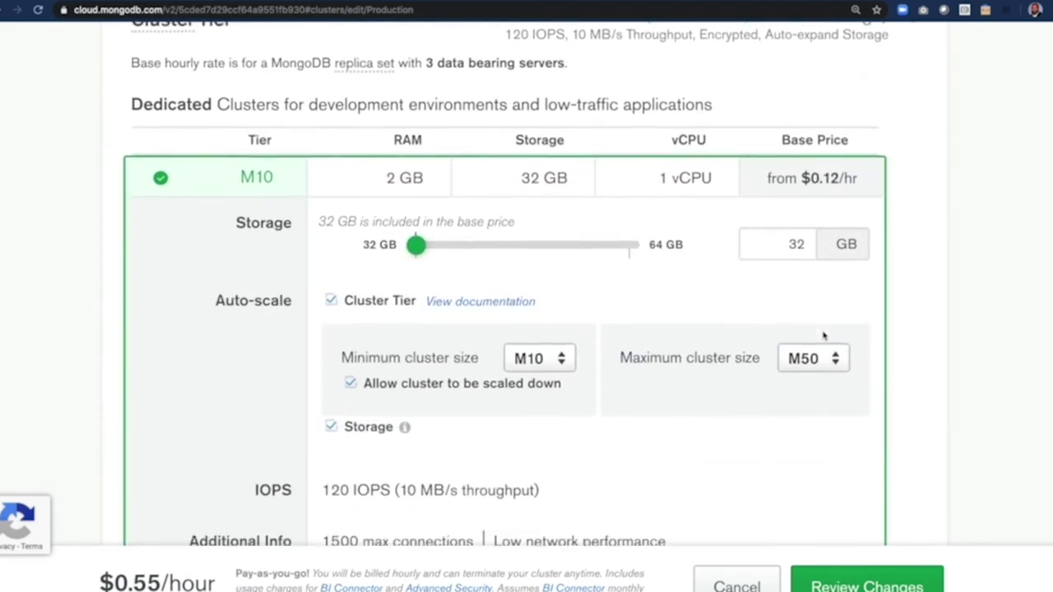
pyautogui.scroll(-3, 823, 334)
pyautogui.scroll(12, 824, 335)
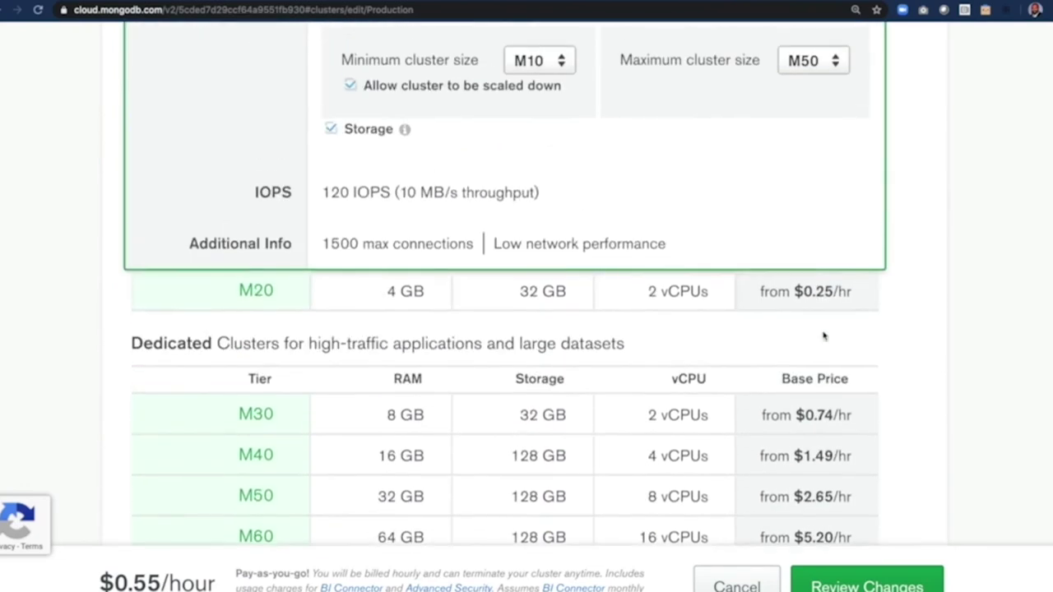
pyautogui.scroll(2, 824, 336)
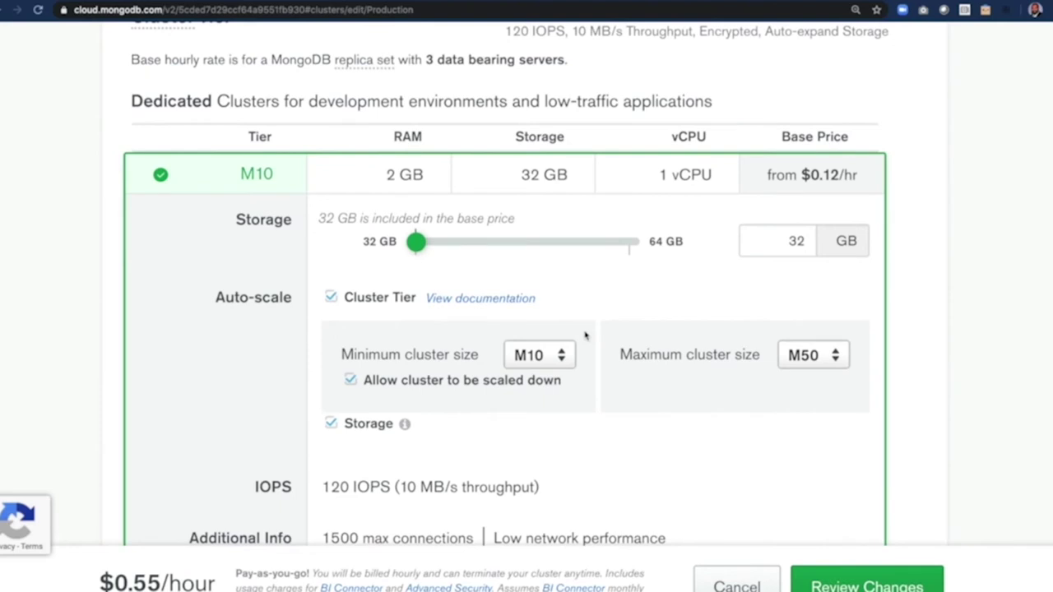
pyautogui.click(810, 369)
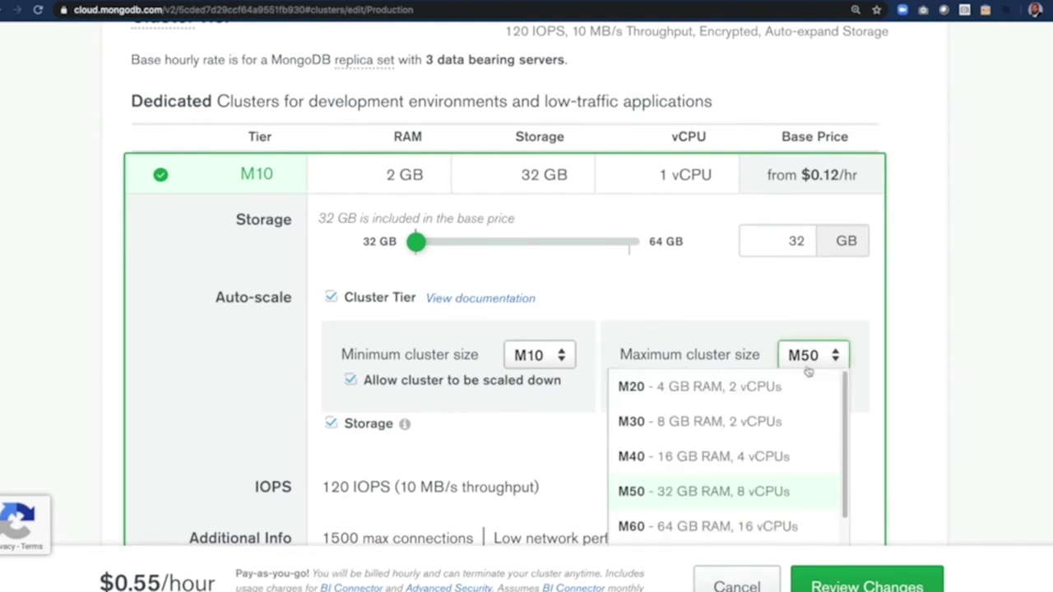
pyautogui.click(693, 421)
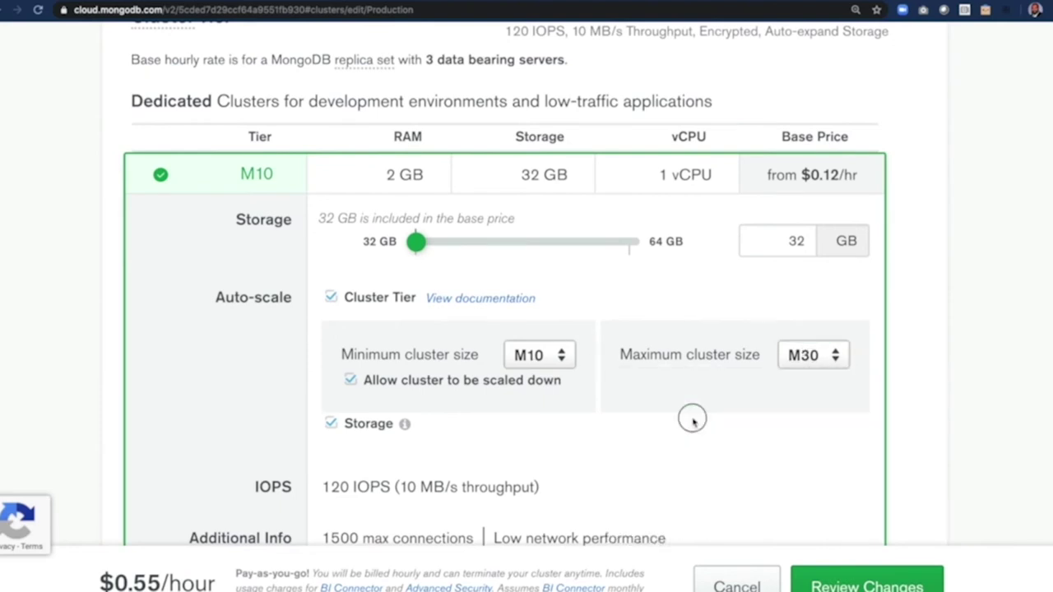
# Review the configuration changes to the Production cluster and apply them
pyautogui.scroll(-3, 915, 466)
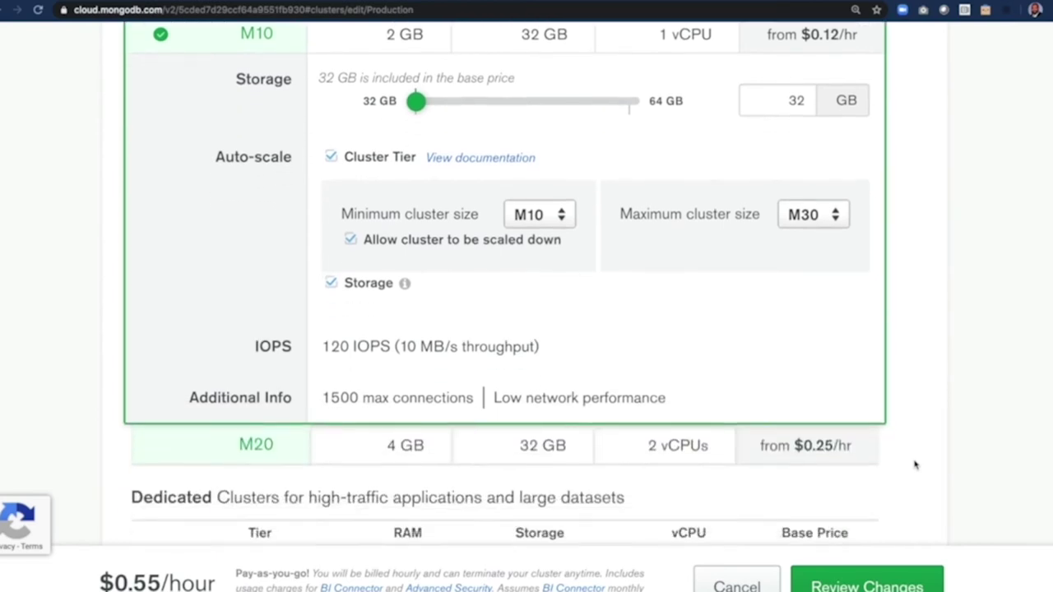
pyautogui.scroll(-2, 915, 466)
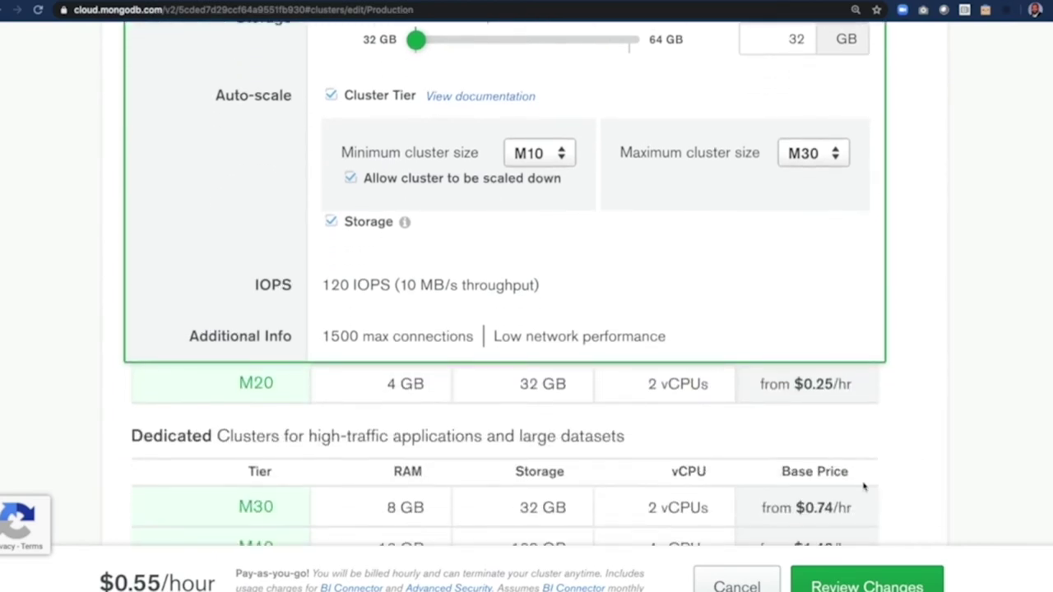
pyautogui.click(841, 586)
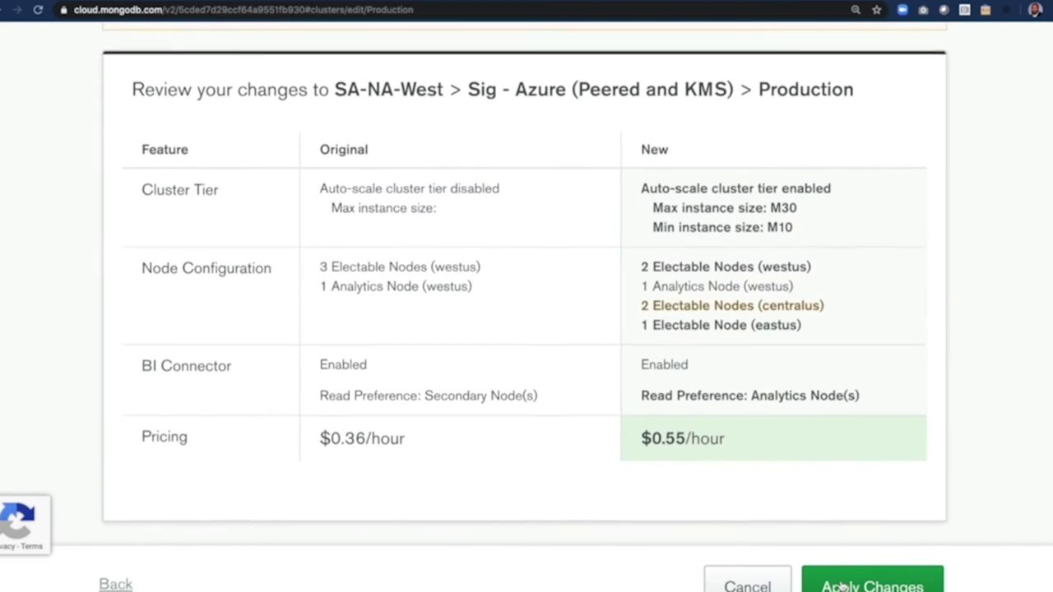
pyautogui.click(841, 586)
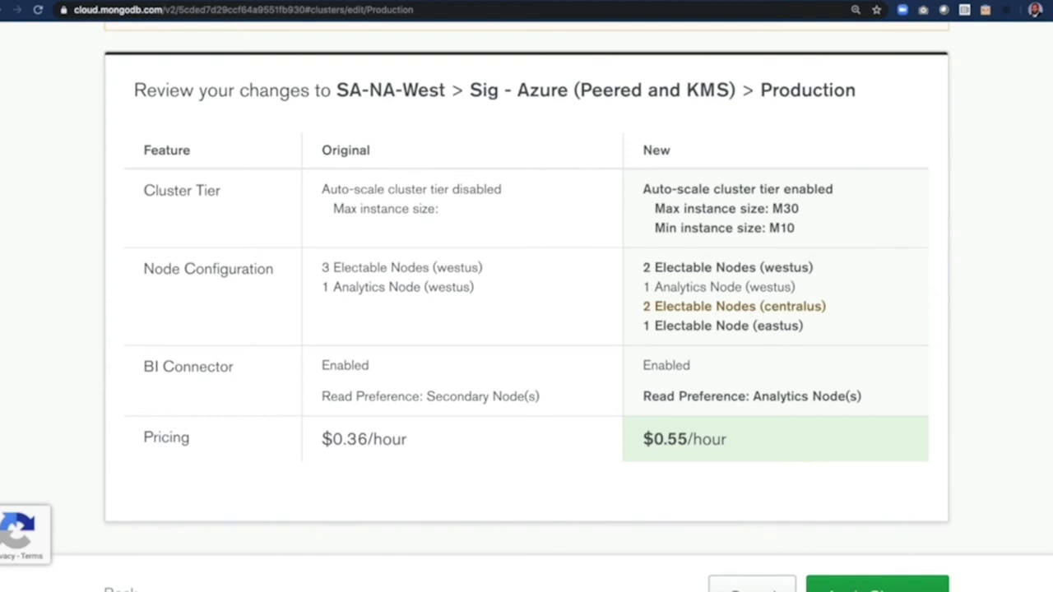
pyautogui.click(878, 586)
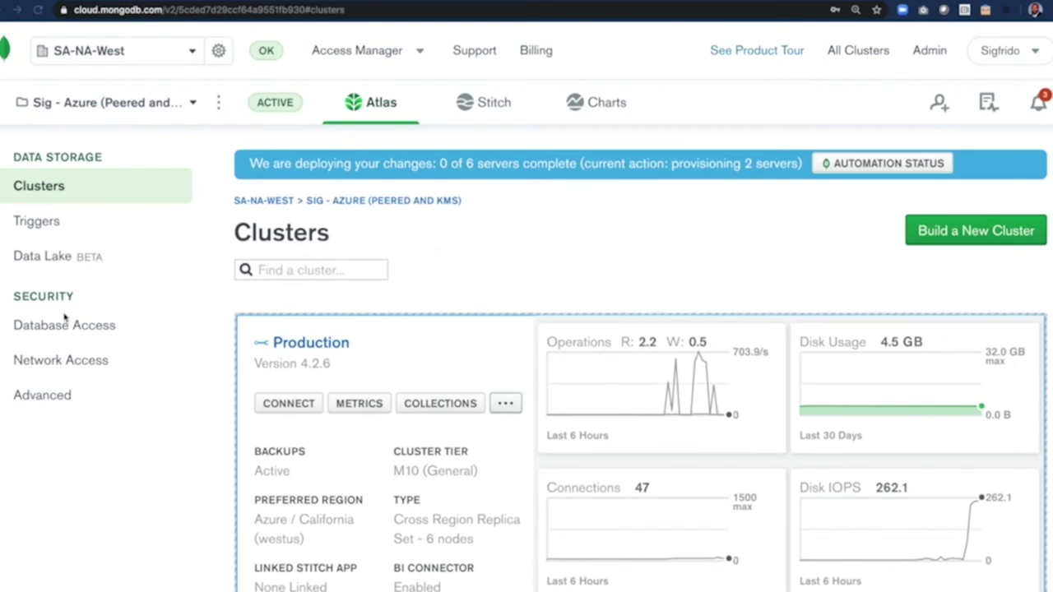
# Open the project's advanced security settings and show the key rotation details for Encryption at Rest using your Key Management
pyautogui.click(52, 399)
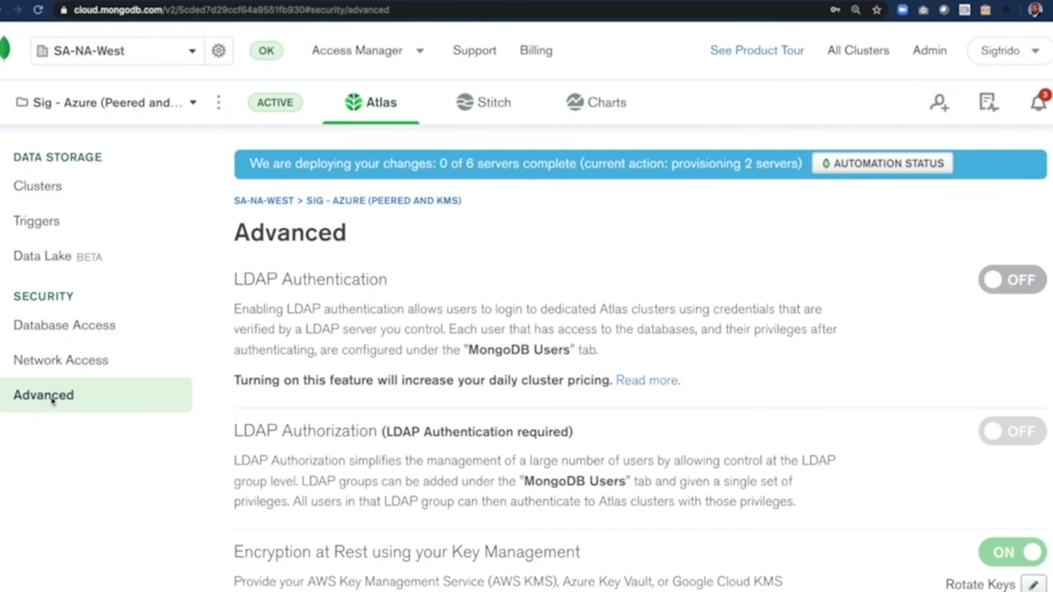
pyautogui.scroll(-3, 551, 450)
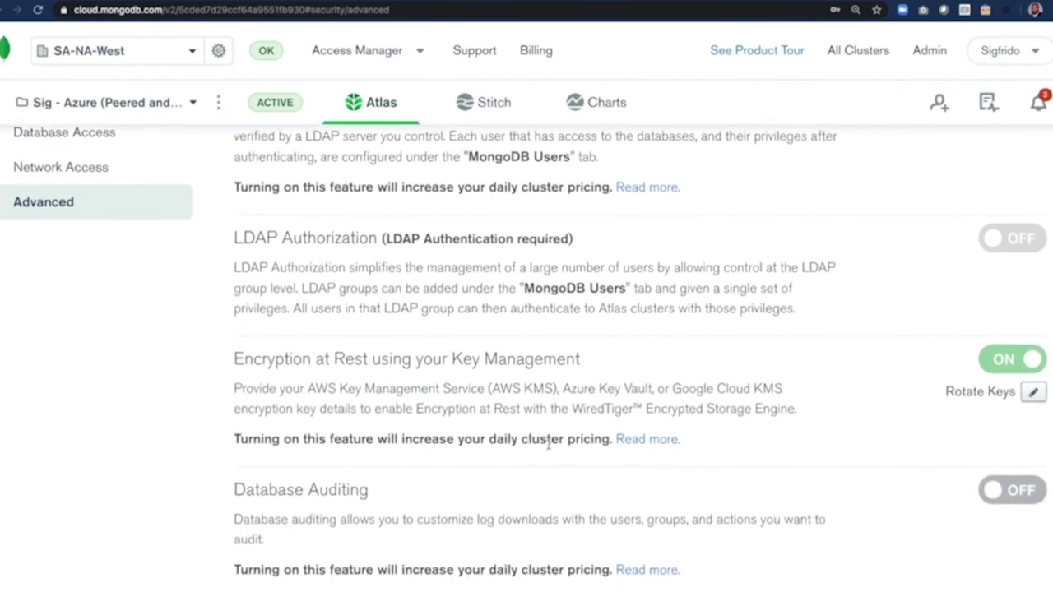
pyautogui.moveTo(237, 327); pyautogui.dragTo(646, 348)
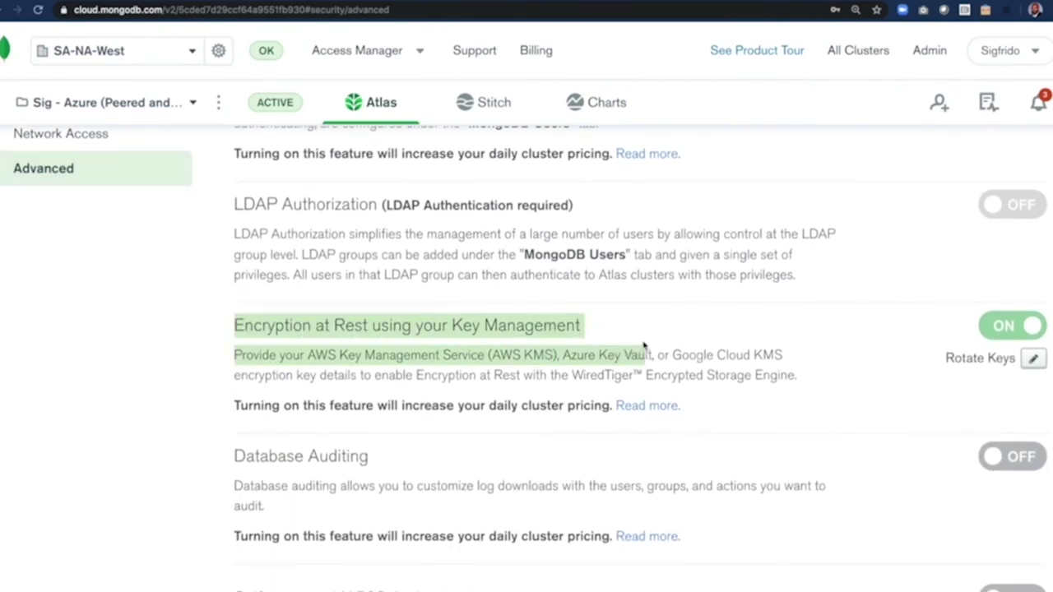
pyautogui.click(639, 334)
pyautogui.click(1038, 361)
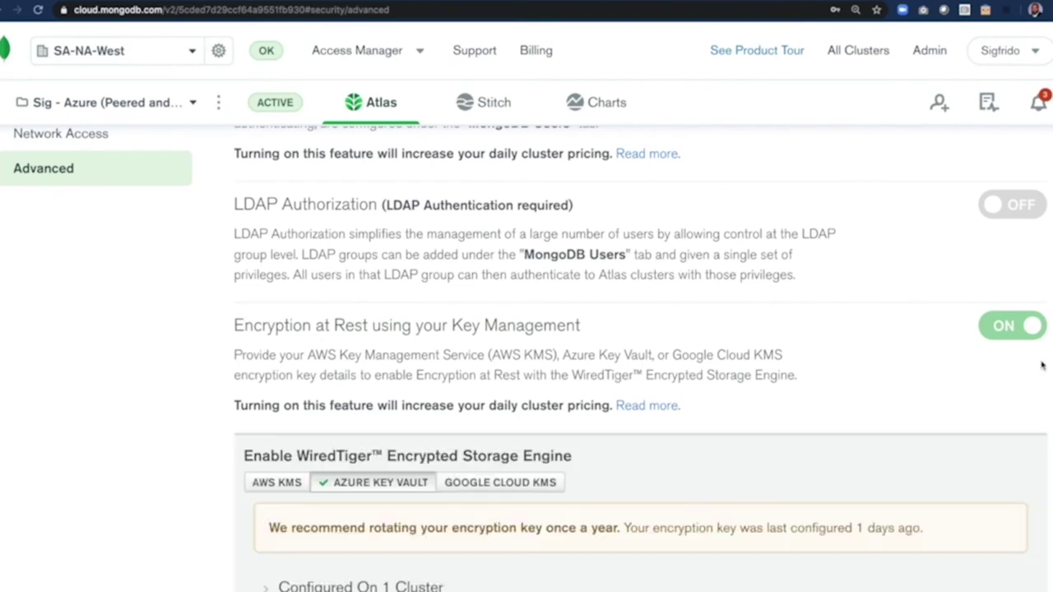
# Examine which cluster uses the Azure Key Vault encryption and inspect its account credentials, collapsing each section after viewing
pyautogui.scroll(-5, 749, 471)
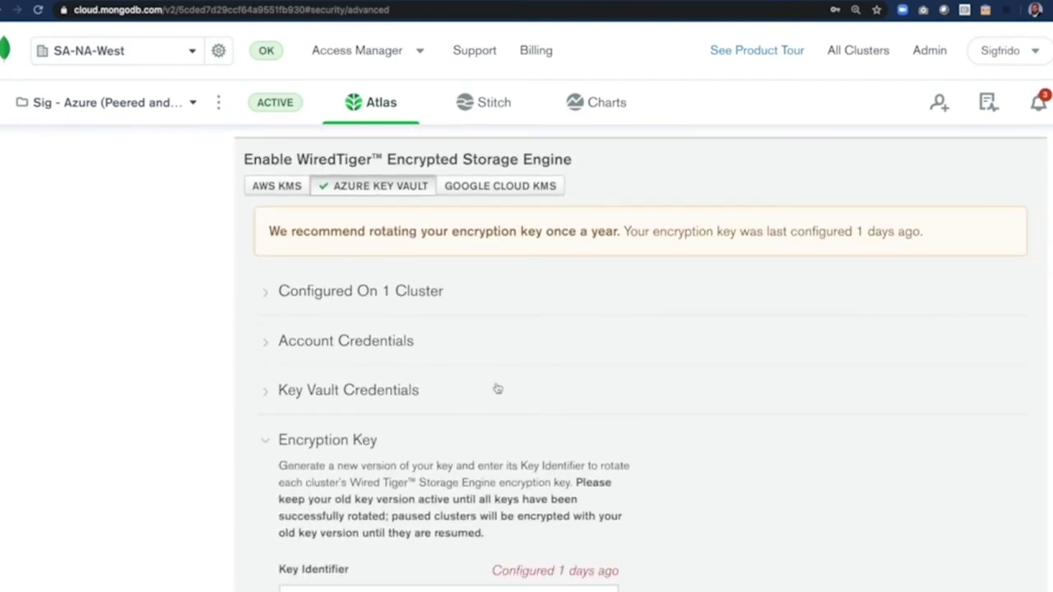
pyautogui.click(267, 301)
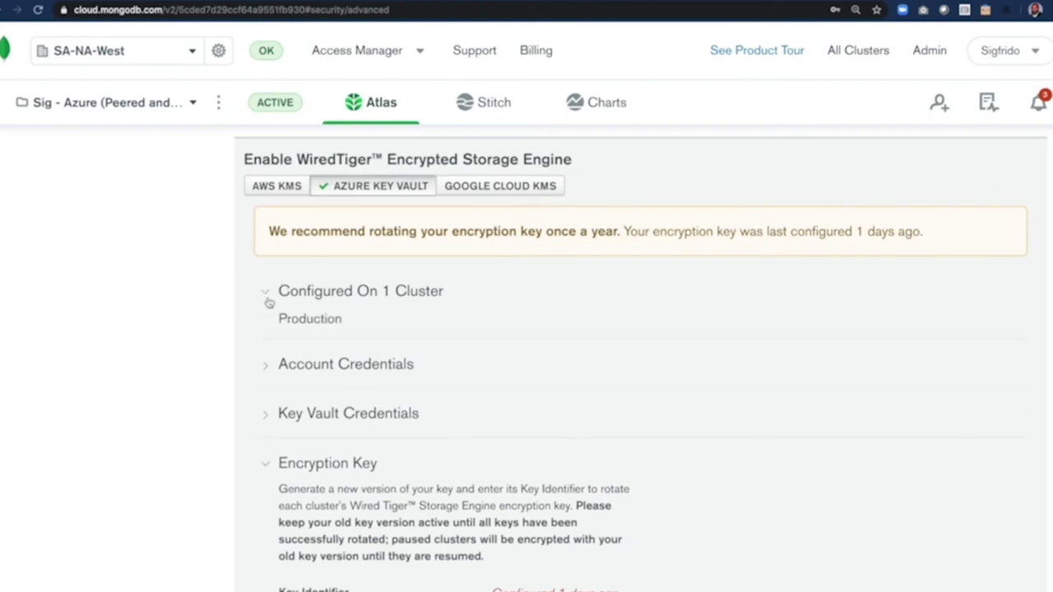
pyautogui.click(267, 301)
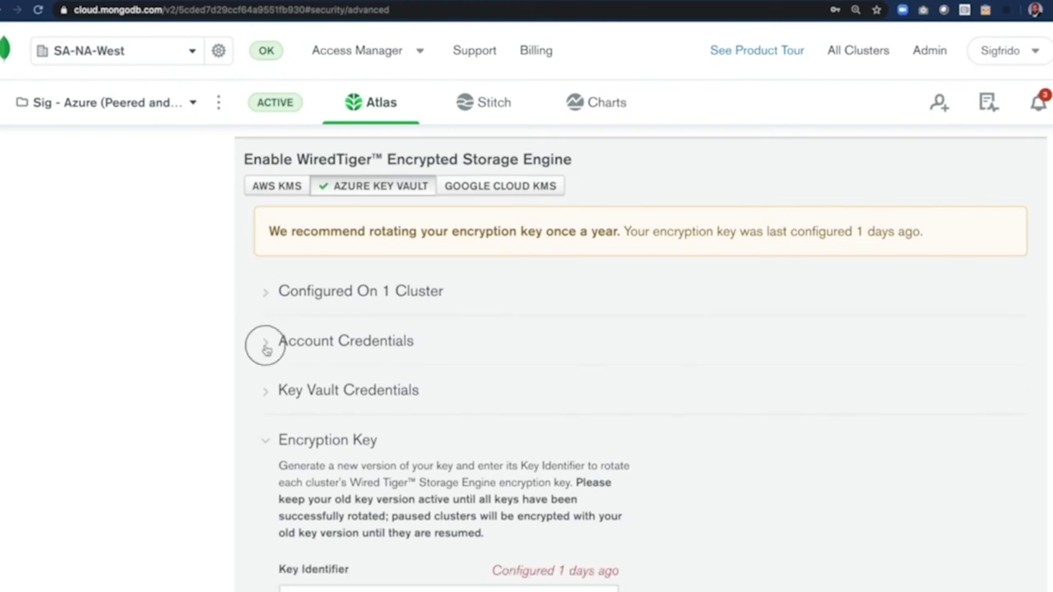
pyautogui.click(266, 344)
pyautogui.scroll(-2, 267, 350)
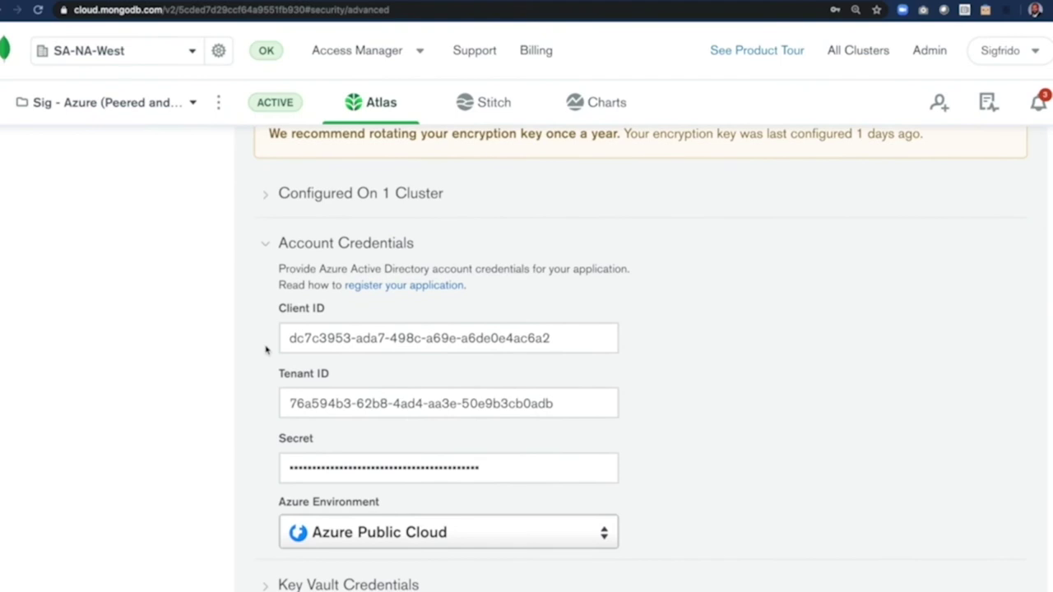
pyautogui.click(266, 245)
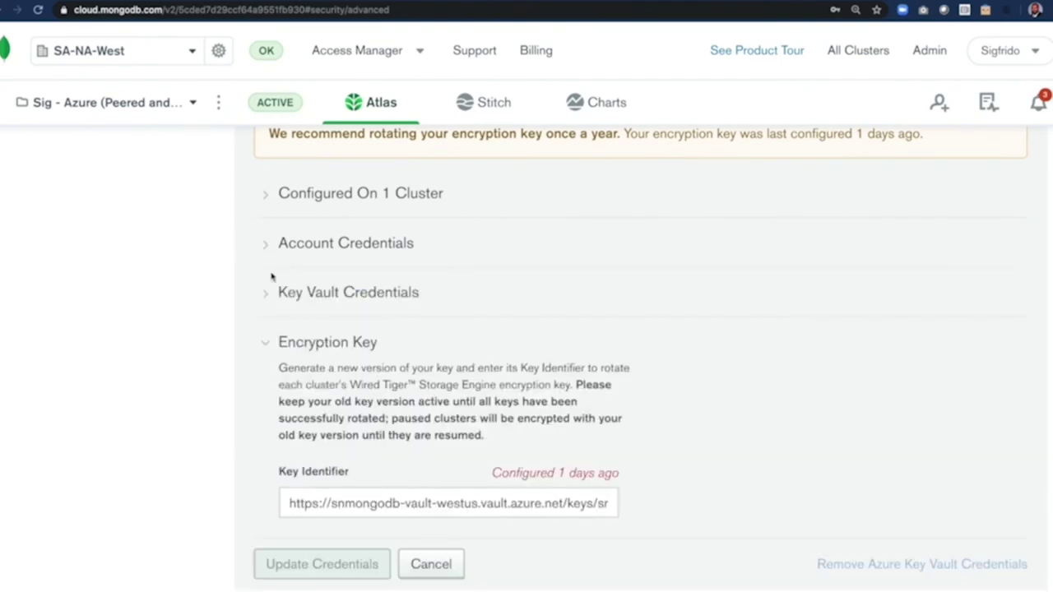
# Expand the Key Vault Credentials and inspect the subscription ID, resource group name and key vault name
pyautogui.click(267, 295)
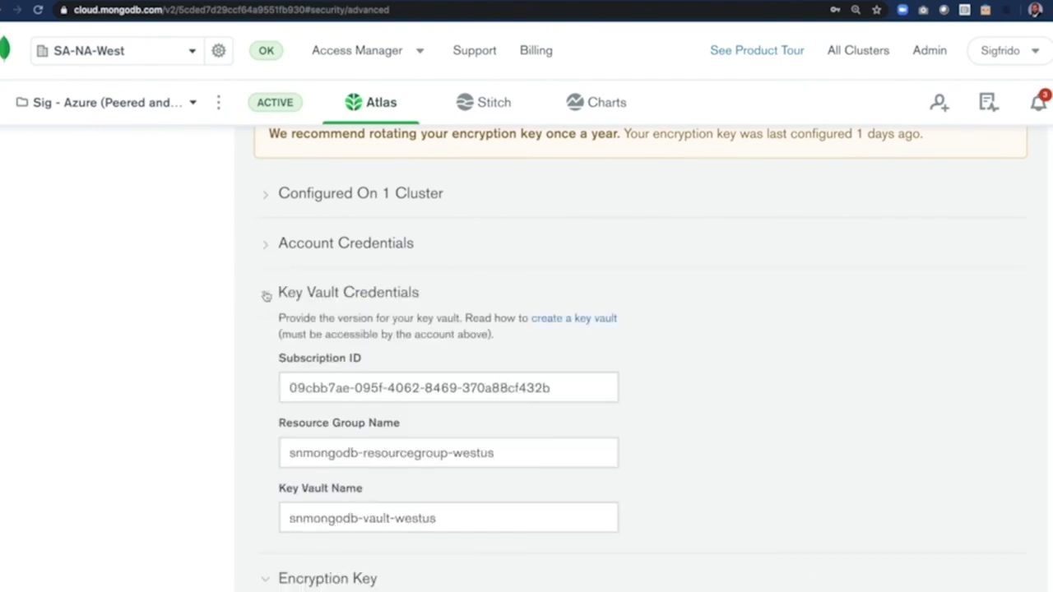
pyautogui.scroll(-2, 267, 295)
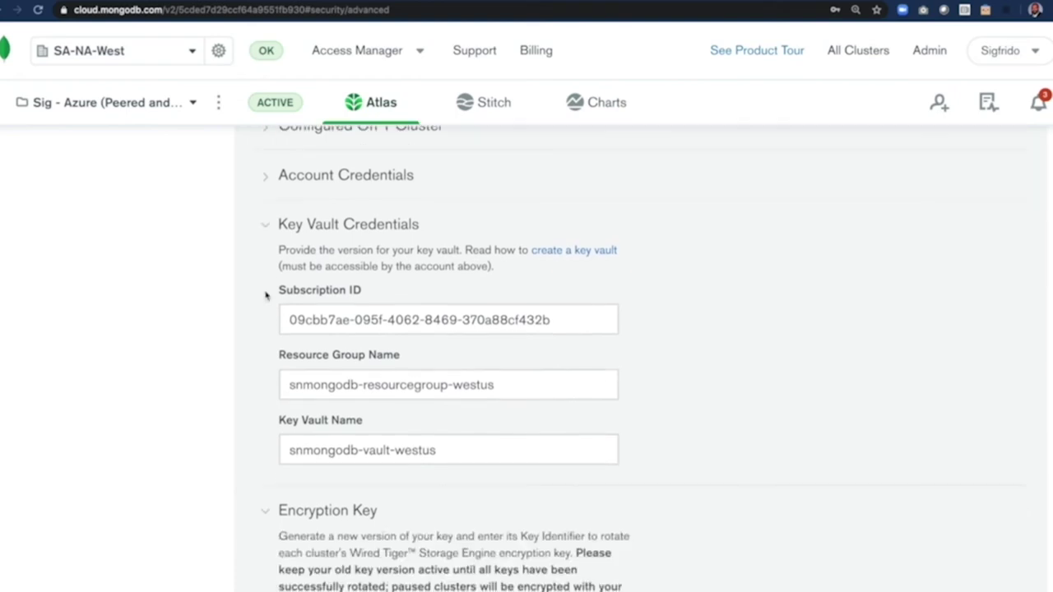
pyautogui.click(437, 450)
pyautogui.moveTo(437, 450); pyautogui.dragTo(270, 452)
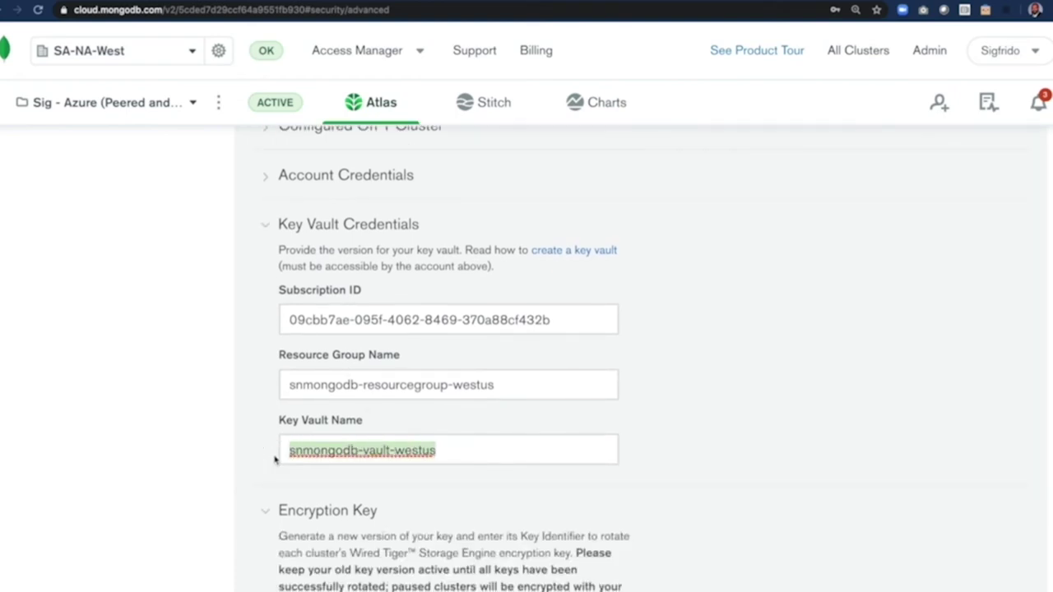
pyautogui.click(322, 383)
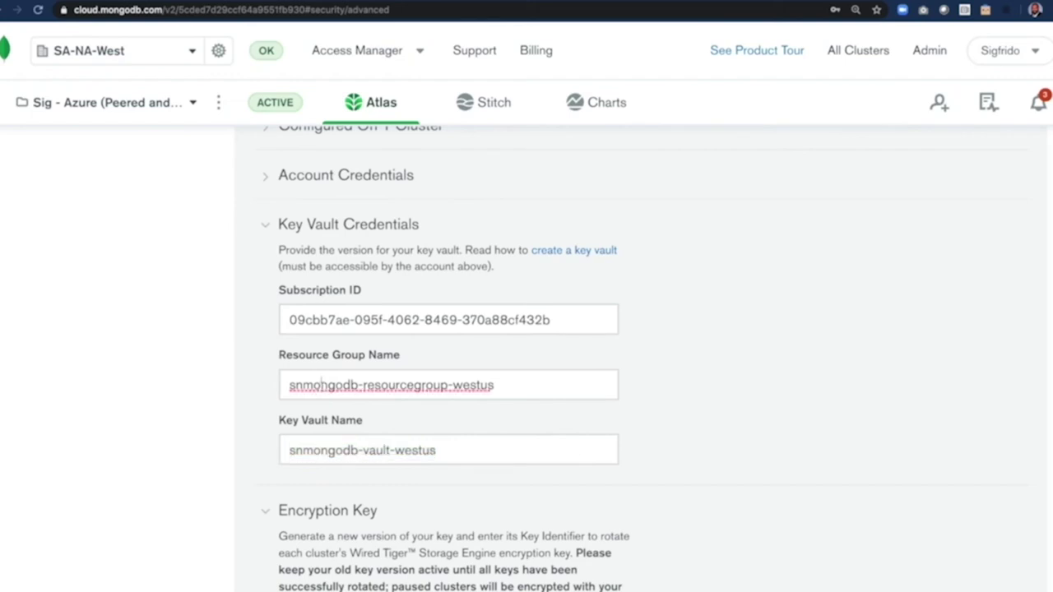
# Switch to the Azure portal to check the matching key vault's name, and return to the project path atop Atlas's Advanced security settings
pyautogui.click(253, 3)
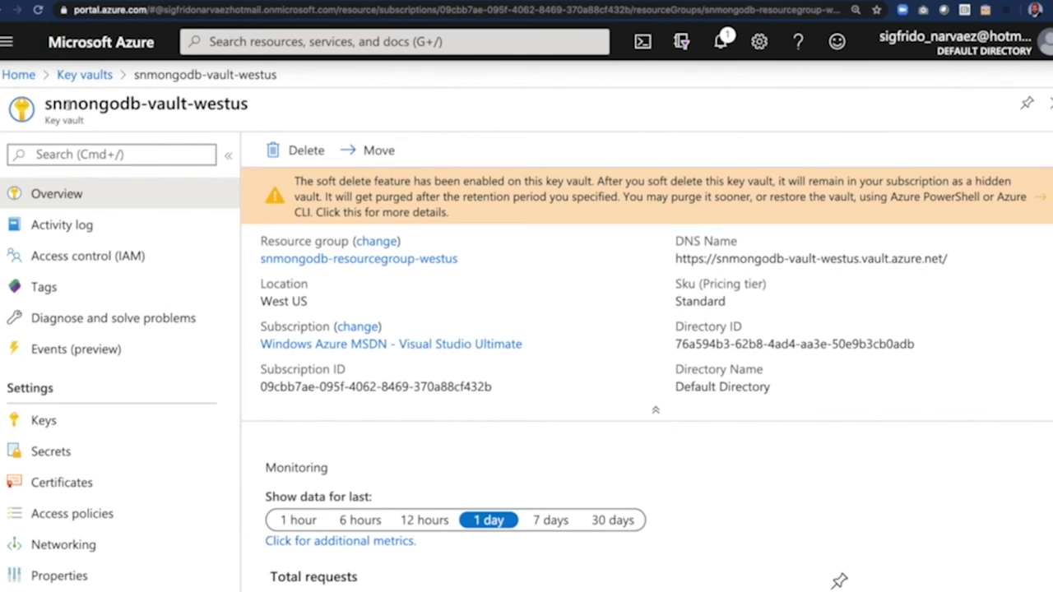
pyautogui.moveTo(46, 103); pyautogui.dragTo(270, 122)
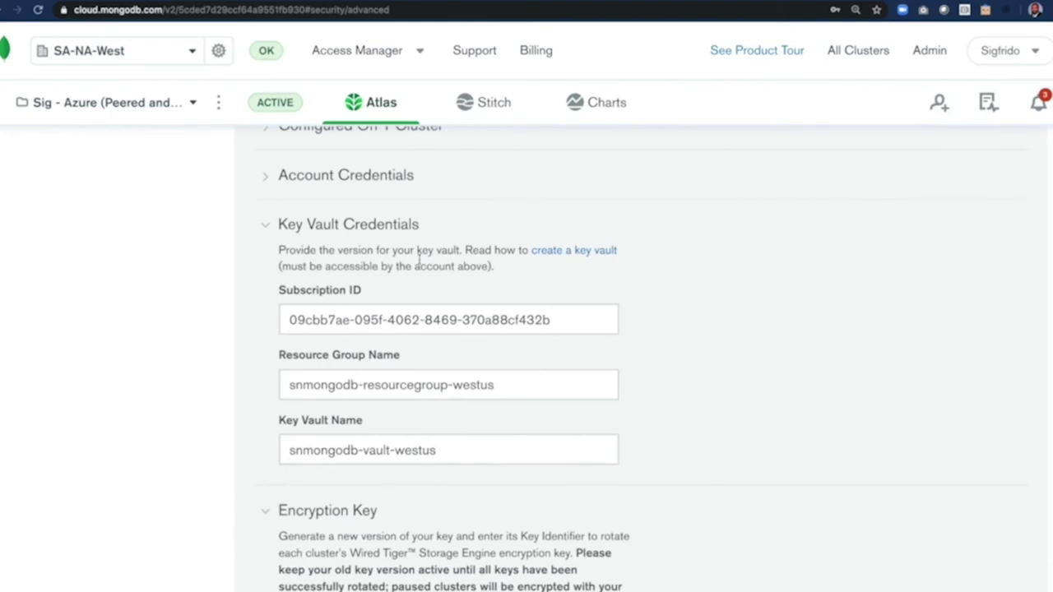
pyautogui.scroll(2, 419, 263)
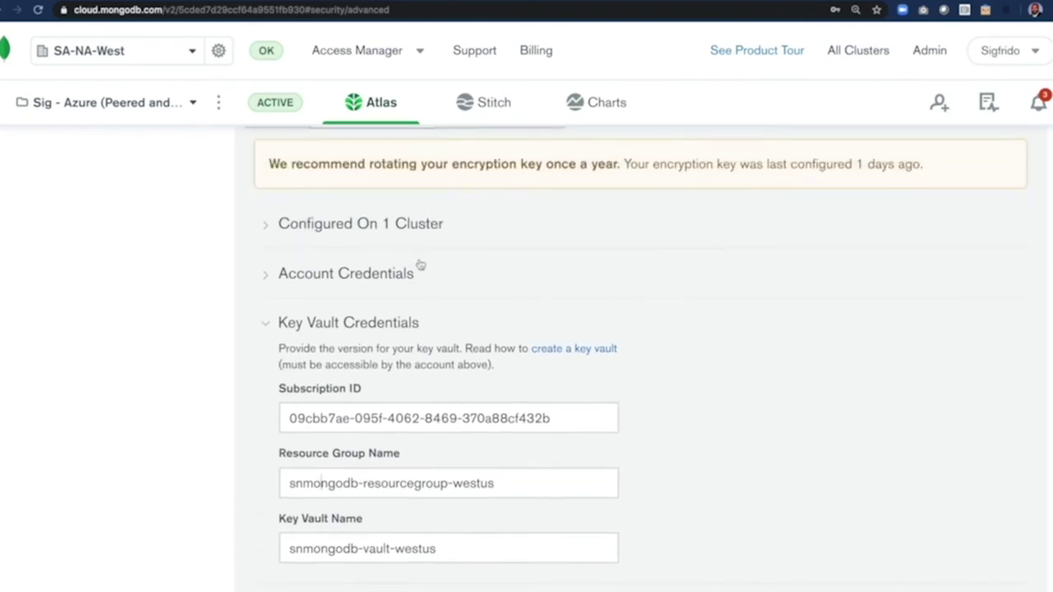
pyautogui.scroll(4, 419, 263)
pyautogui.scroll(5, 420, 263)
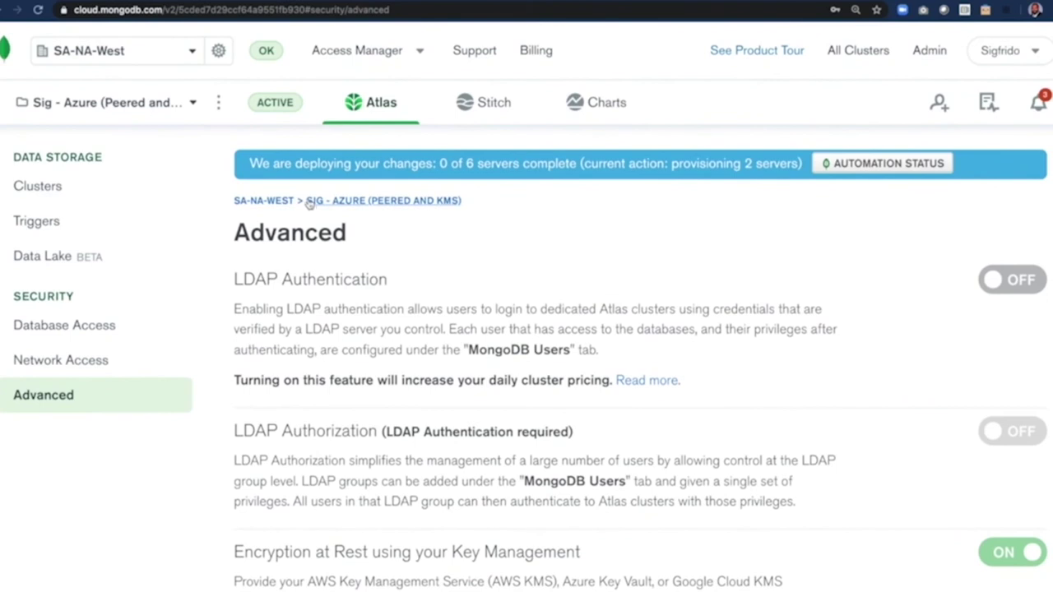
pyautogui.moveTo(447, 200); pyautogui.dragTo(303, 201)
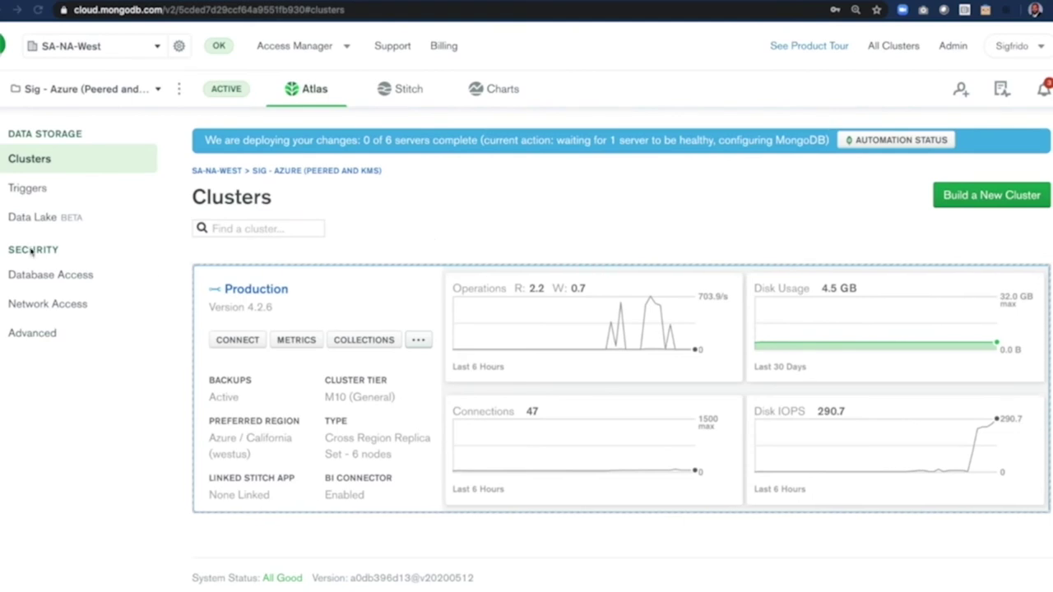
# Open the project's network peering connections and inspect the existing connection's VNet name, Azure subscription ID and VNet region
pyautogui.click(46, 306)
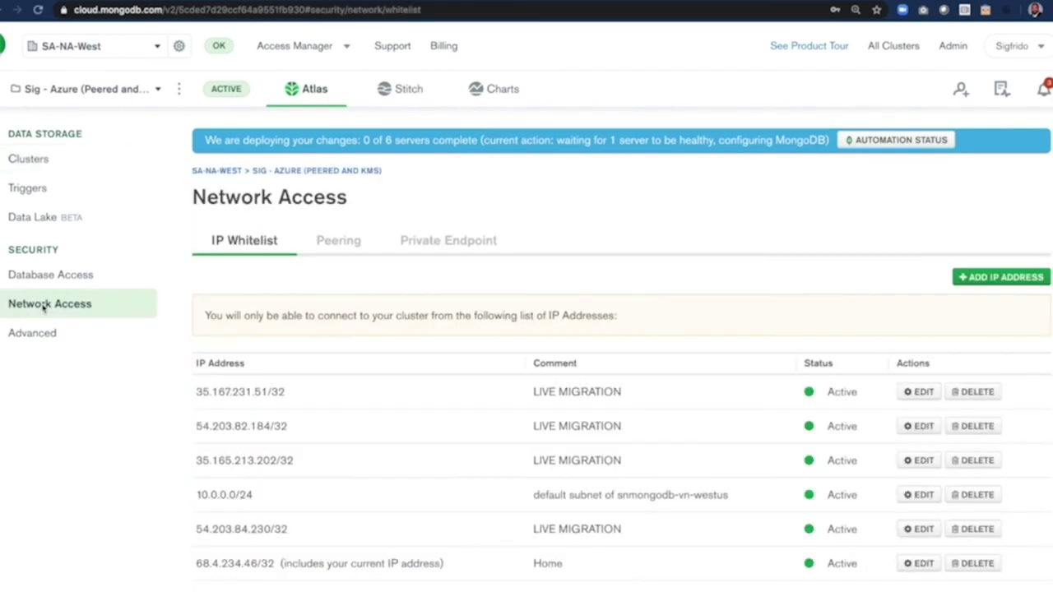
pyautogui.click(342, 247)
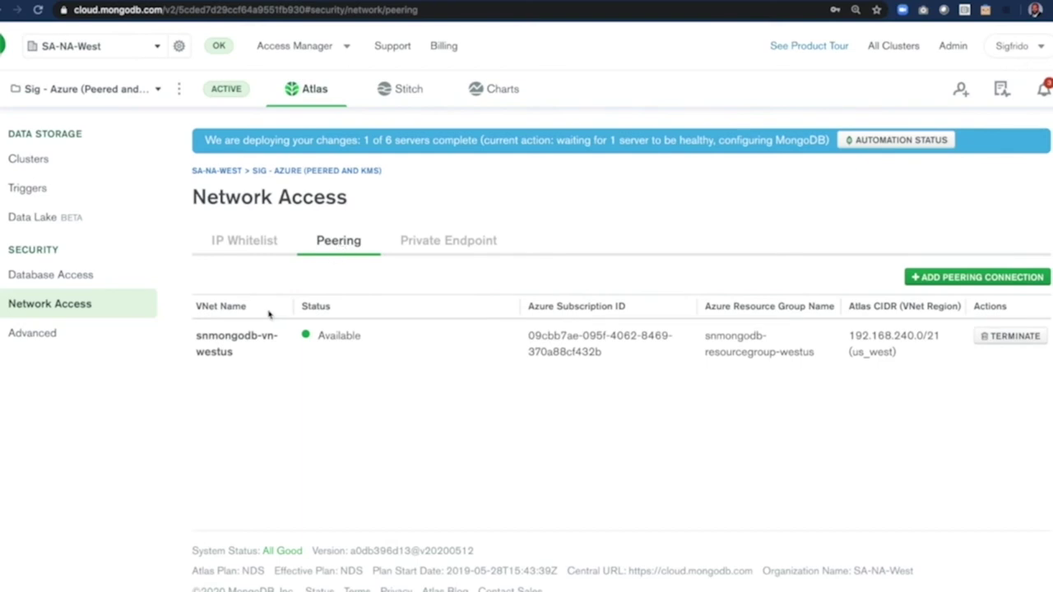
pyautogui.click(199, 336)
pyautogui.moveTo(199, 335); pyautogui.dragTo(235, 353)
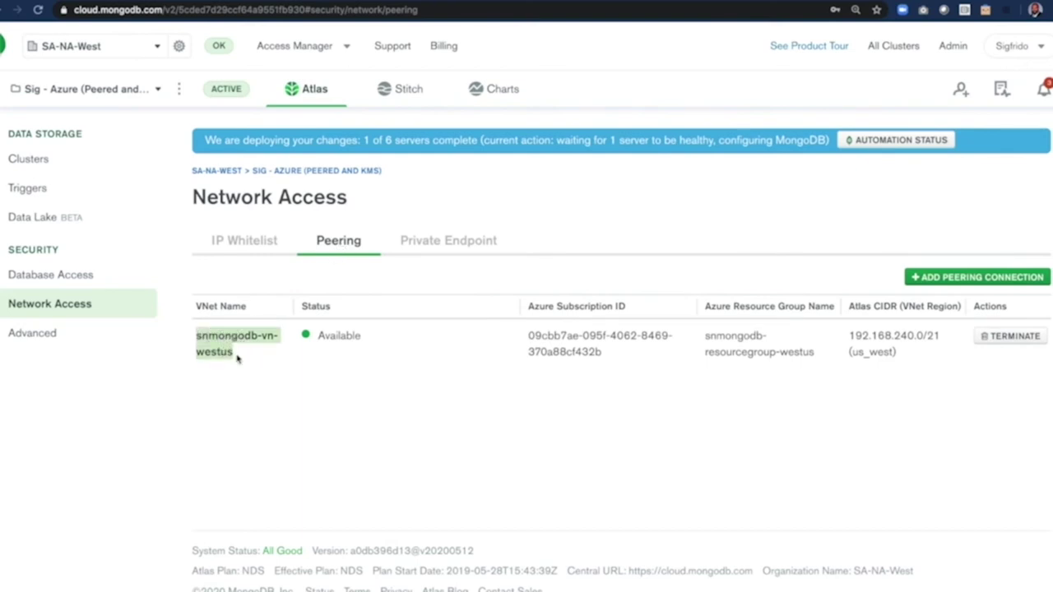
pyautogui.click(536, 348)
pyautogui.moveTo(529, 334); pyautogui.dragTo(602, 353)
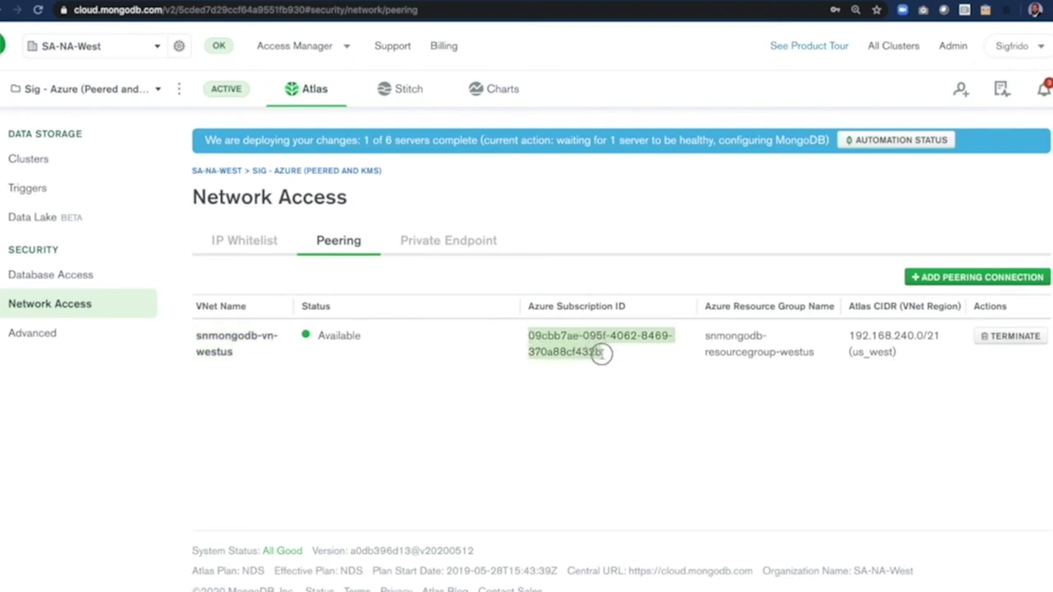
pyautogui.click(590, 407)
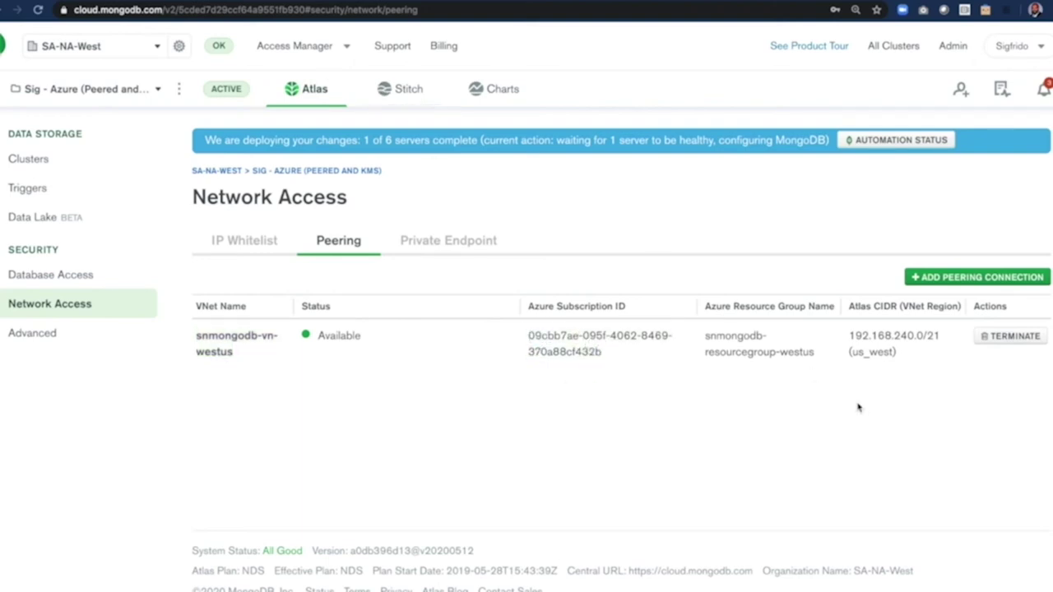
pyautogui.moveTo(851, 352); pyautogui.dragTo(895, 353)
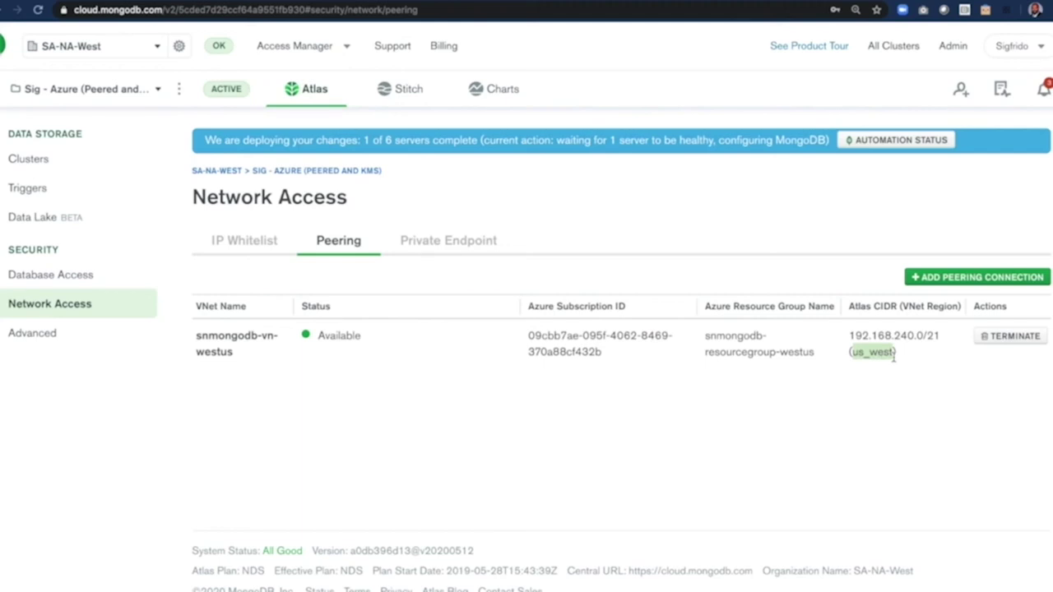
pyautogui.click(850, 403)
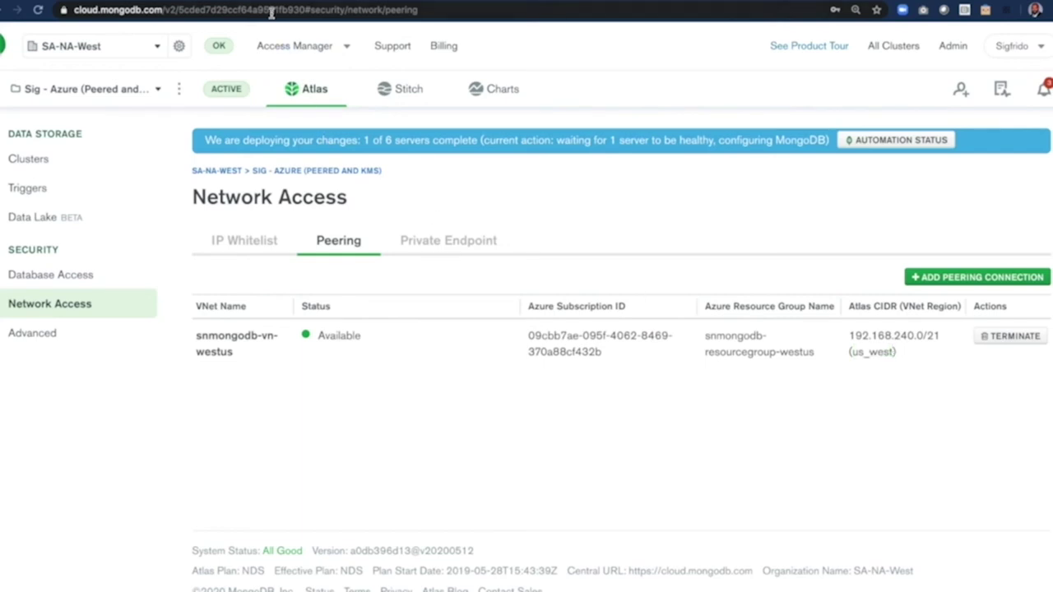
# Switch to the Azure portal's virtual networks and open the peerings of snmongodb-vn-westus
pyautogui.hotkey('ctrl', 'Tab')
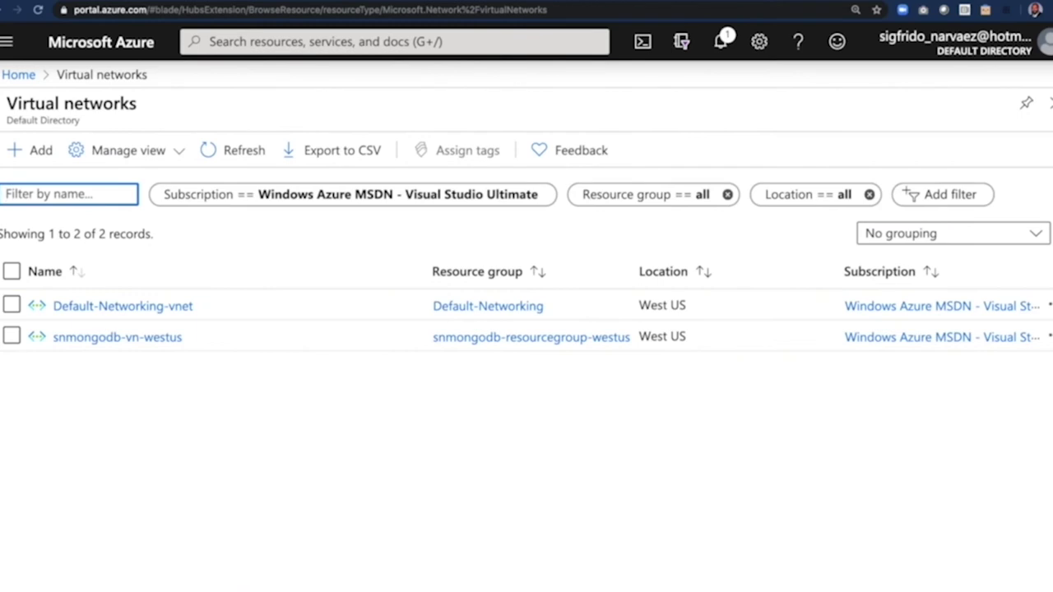
pyautogui.click(94, 339)
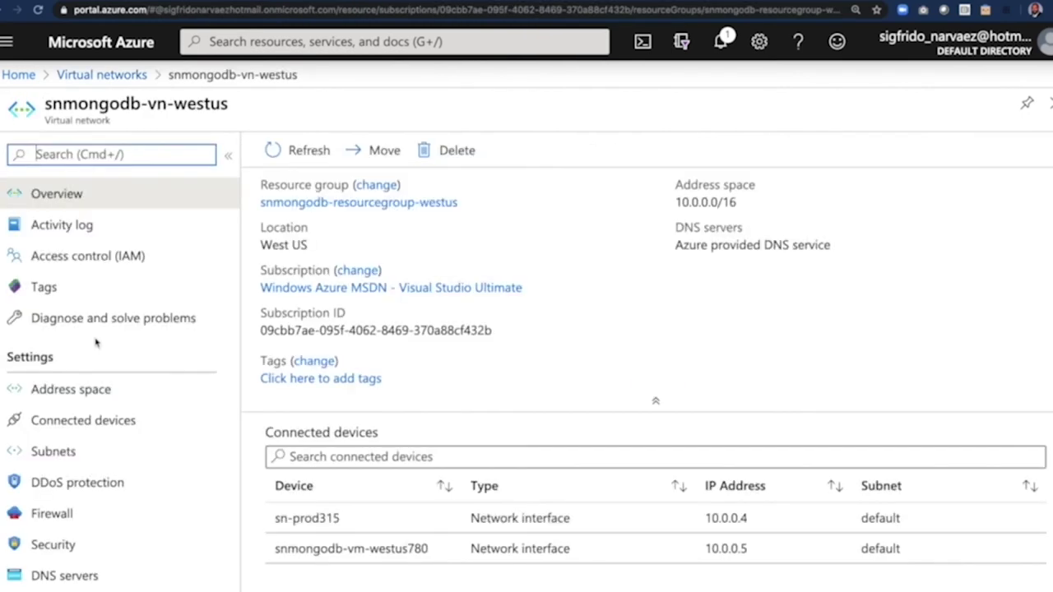
pyautogui.scroll(-3, 95, 343)
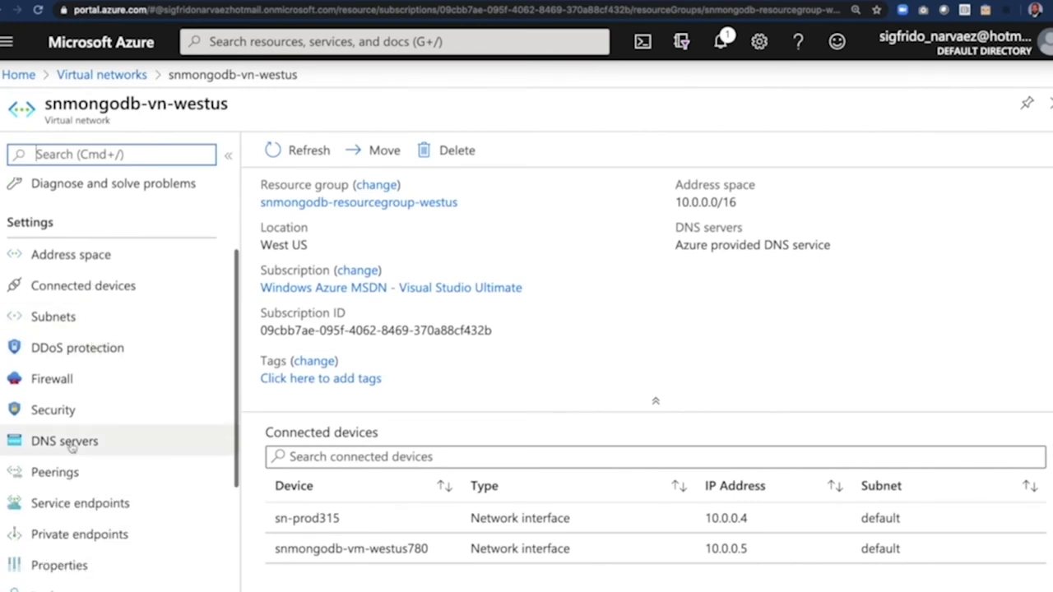
pyautogui.click(56, 475)
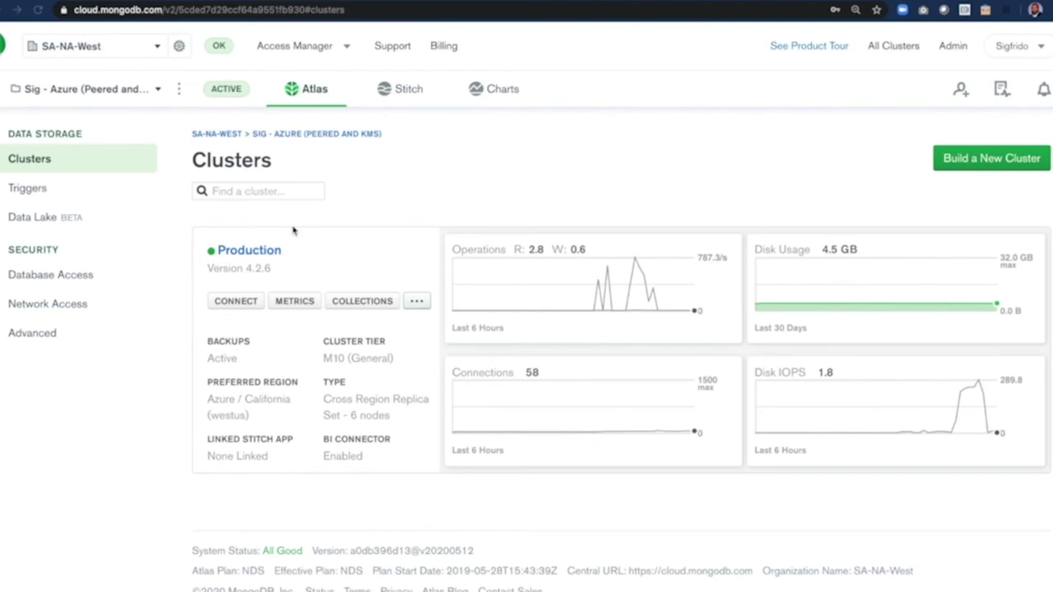
# Open the Production cluster's overview in Atlas and examine its node regions: California (westus), Iowa (centralus) and Virginia (eastus)
pyautogui.click(270, 251)
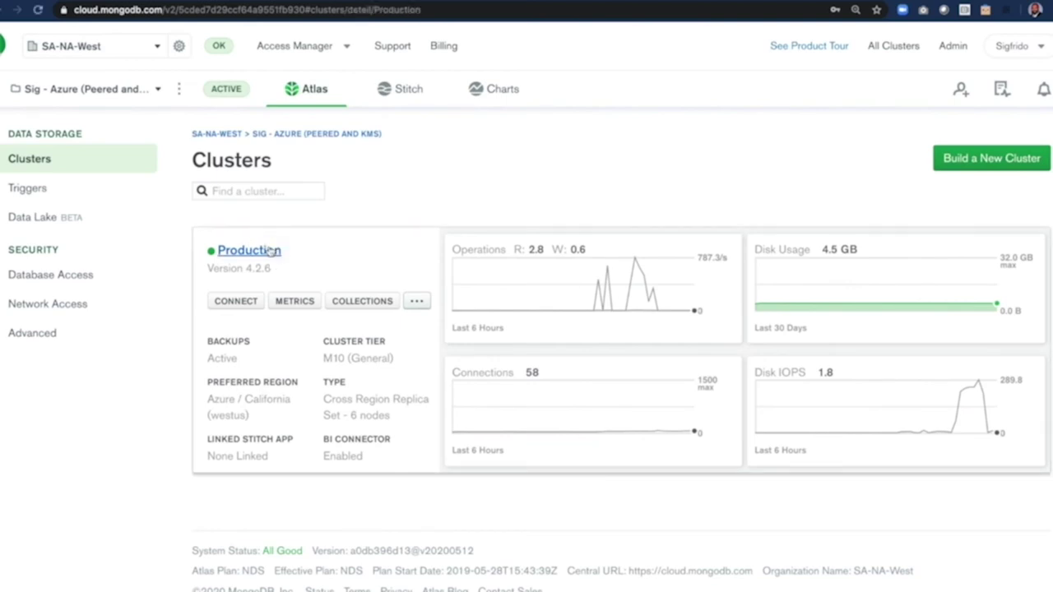
pyautogui.scroll(-1, 367, 283)
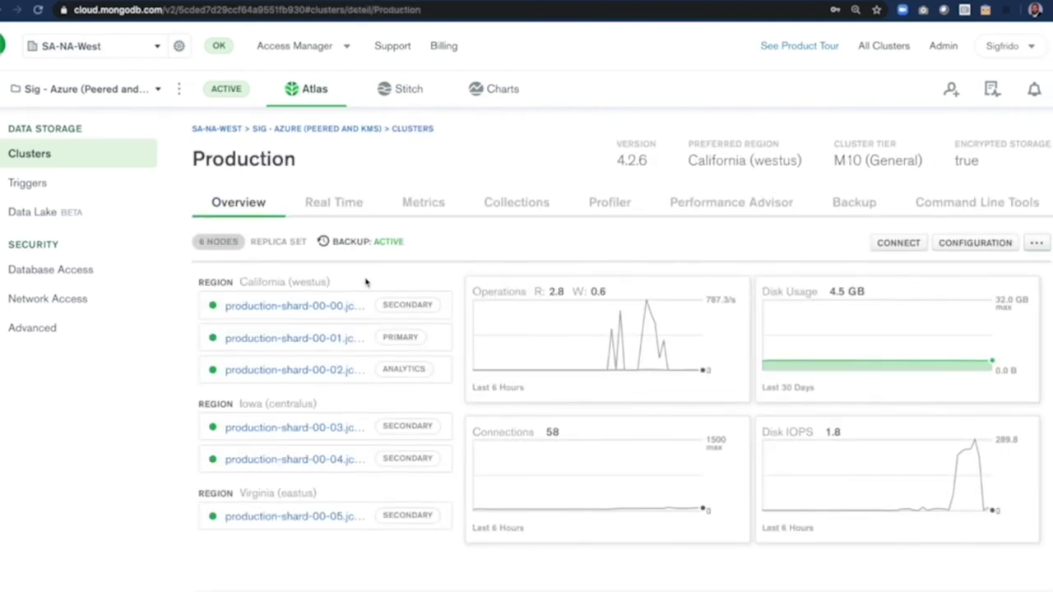
pyautogui.moveTo(349, 280); pyautogui.dragTo(240, 280)
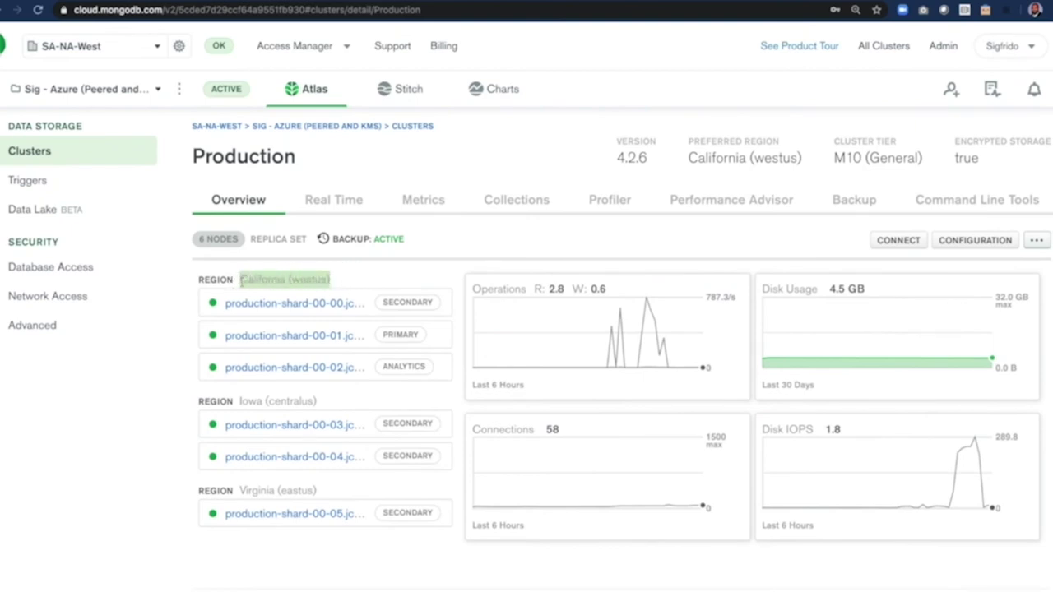
pyautogui.moveTo(332, 402); pyautogui.dragTo(264, 401)
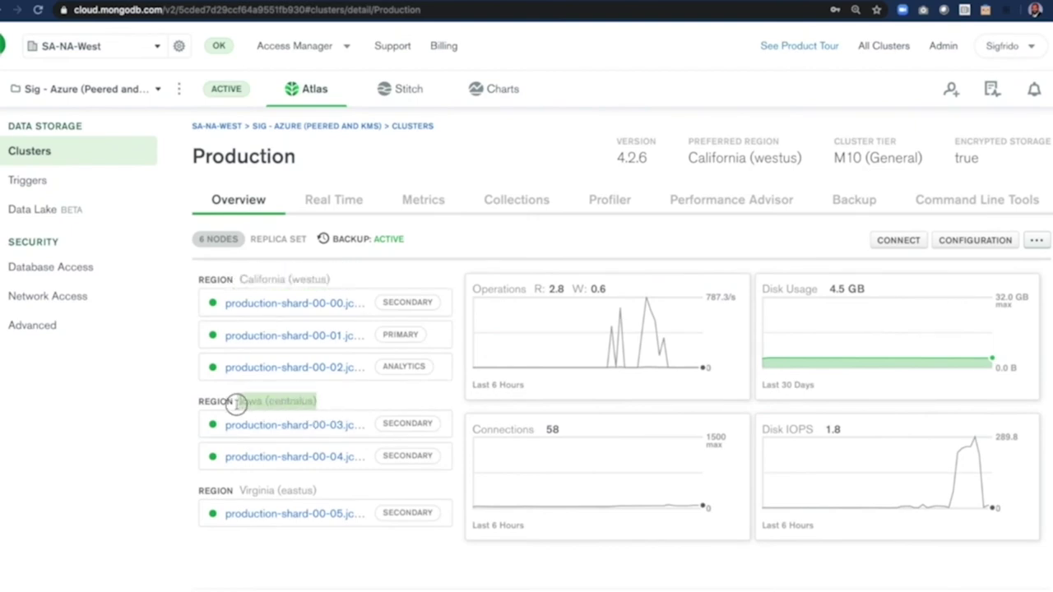
pyautogui.moveTo(332, 491); pyautogui.dragTo(237, 489)
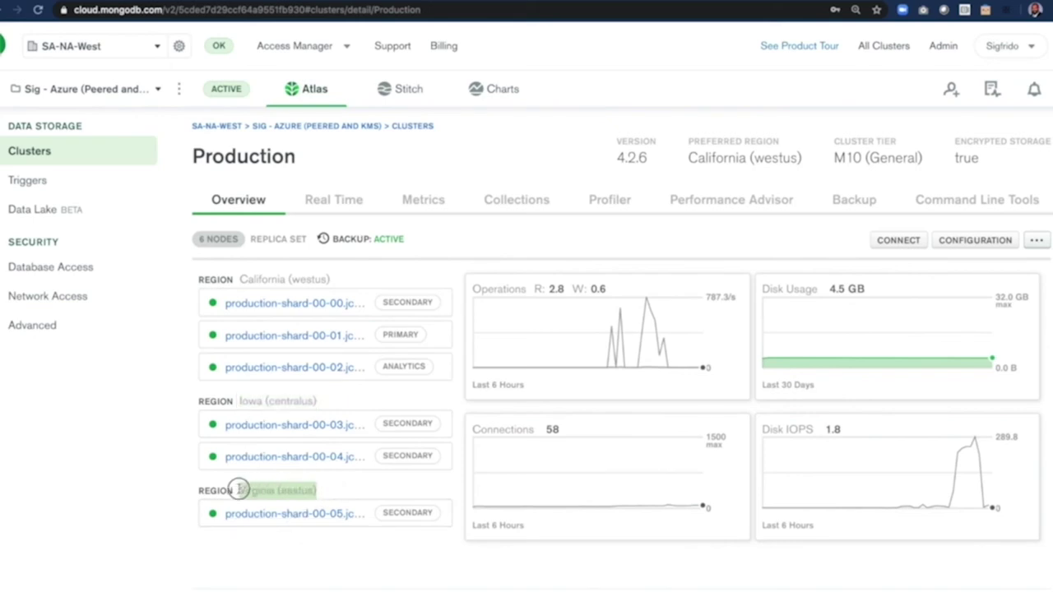
pyautogui.click(420, 282)
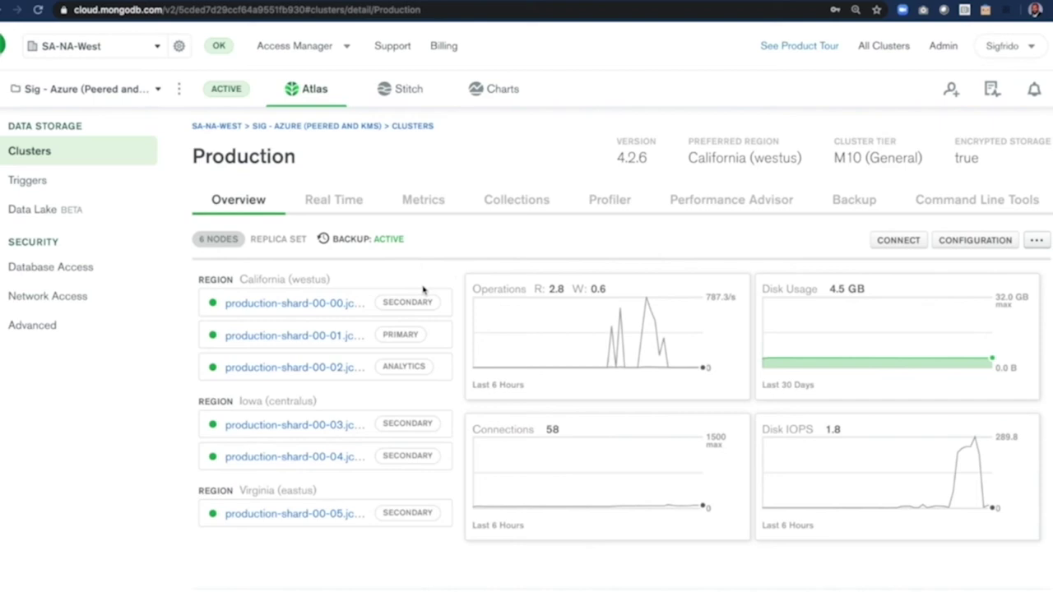